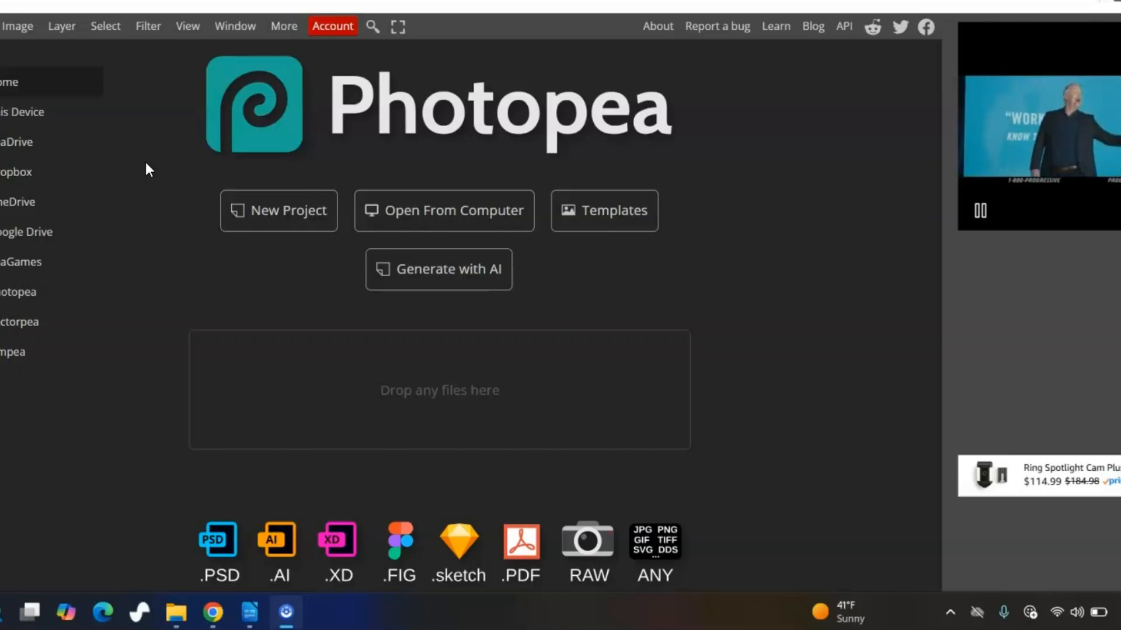
Review the account types and the Premium pricing plans, and close the account window.
left_click(330, 28)
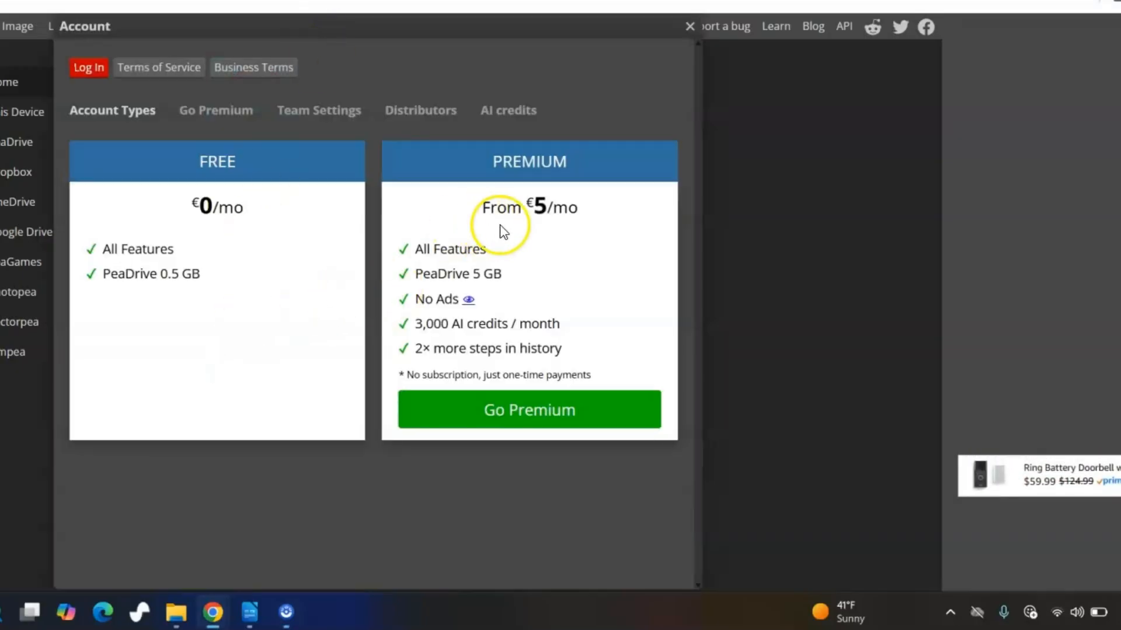
mouse_move(554, 236)
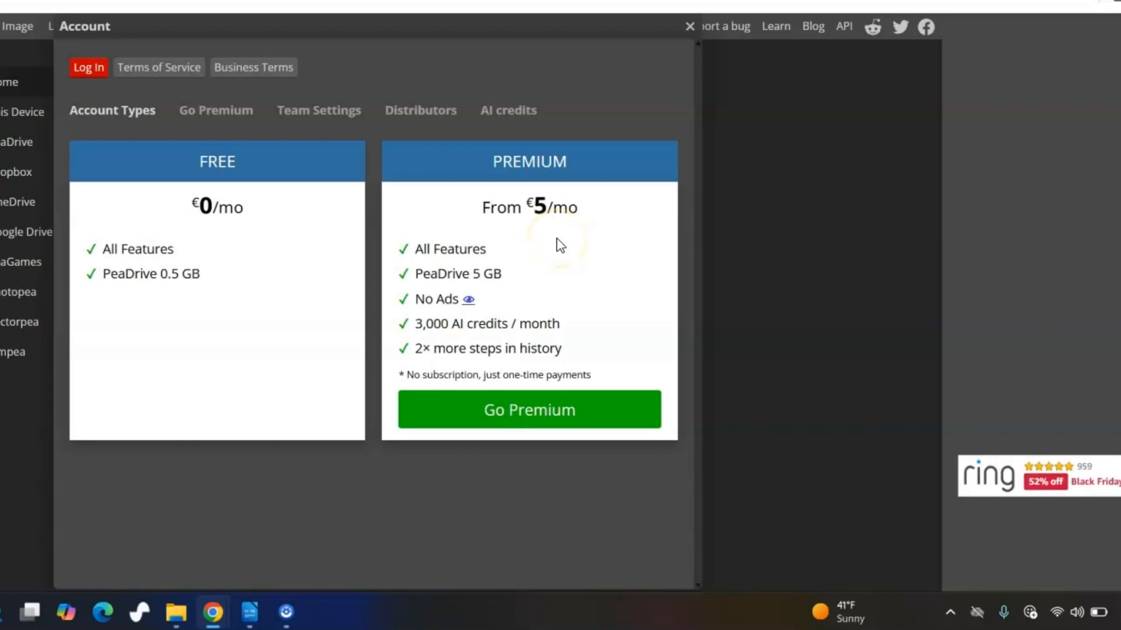
left_click(525, 414)
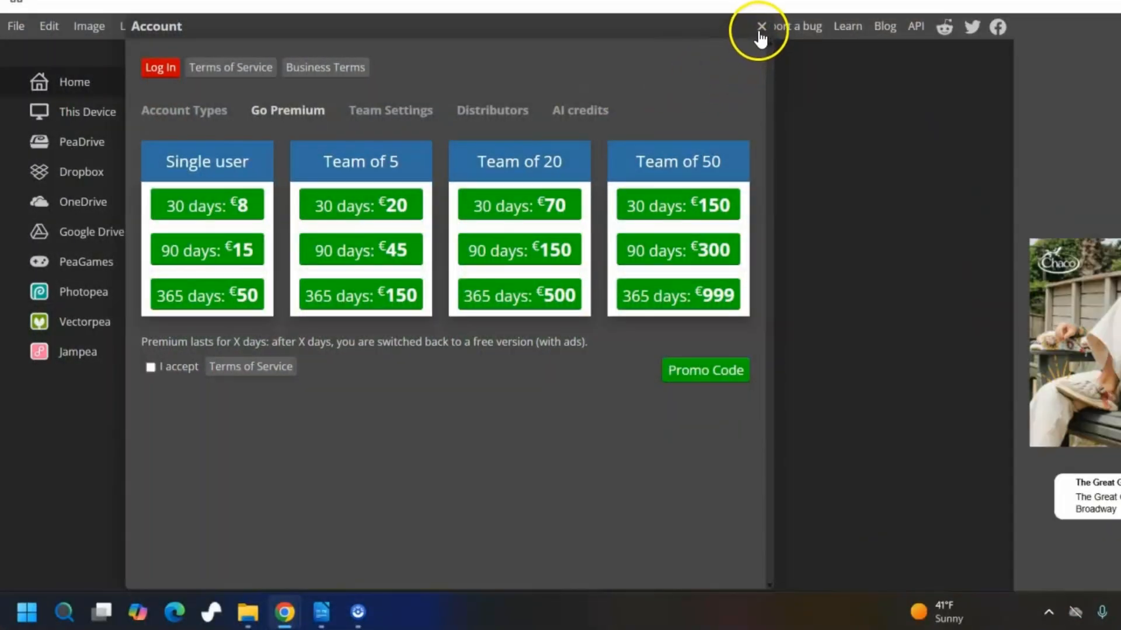
left_click(761, 27)
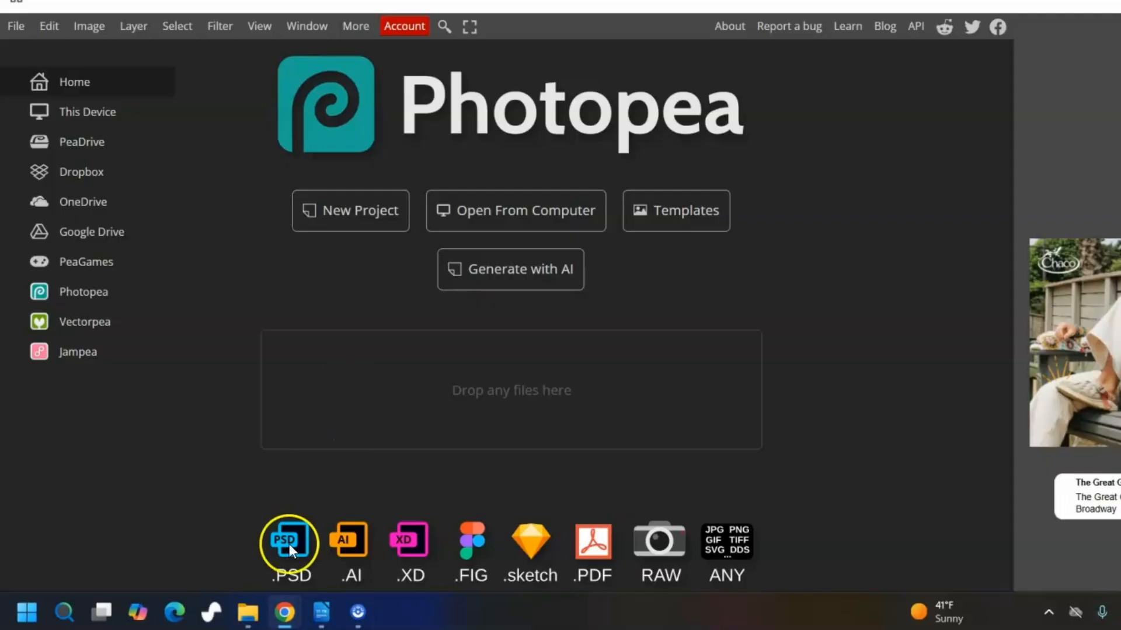
Open Gemini_Generated_Image_3yg7a3yg7a3yg7a3.png from the Downloads folder as a new document in Photopea.
mouse_move(255, 619)
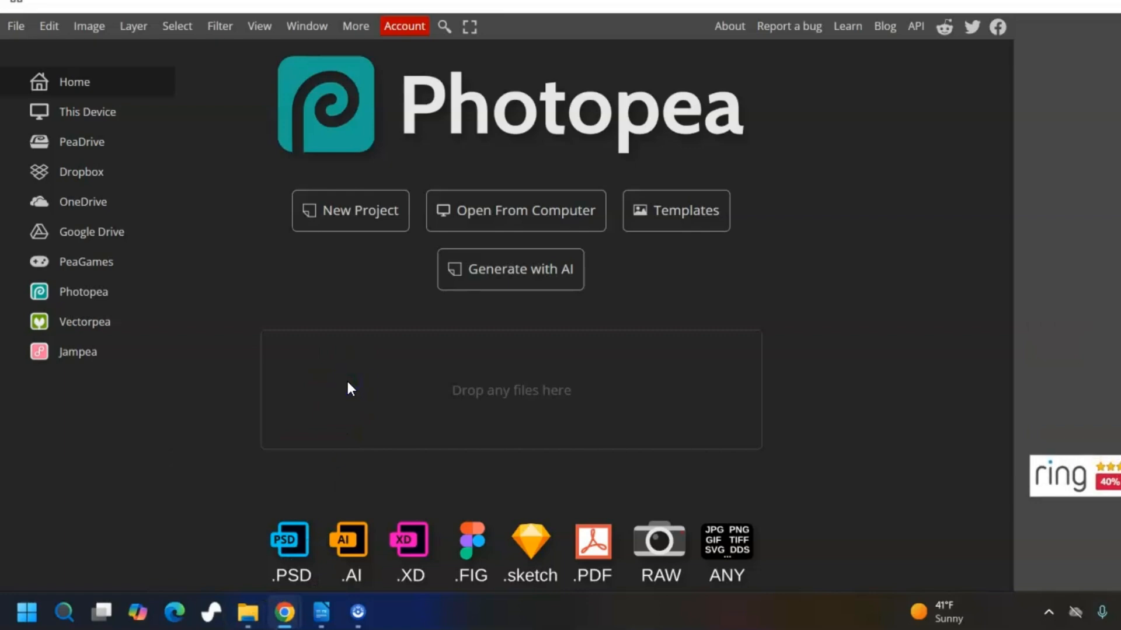
left_click(285, 613)
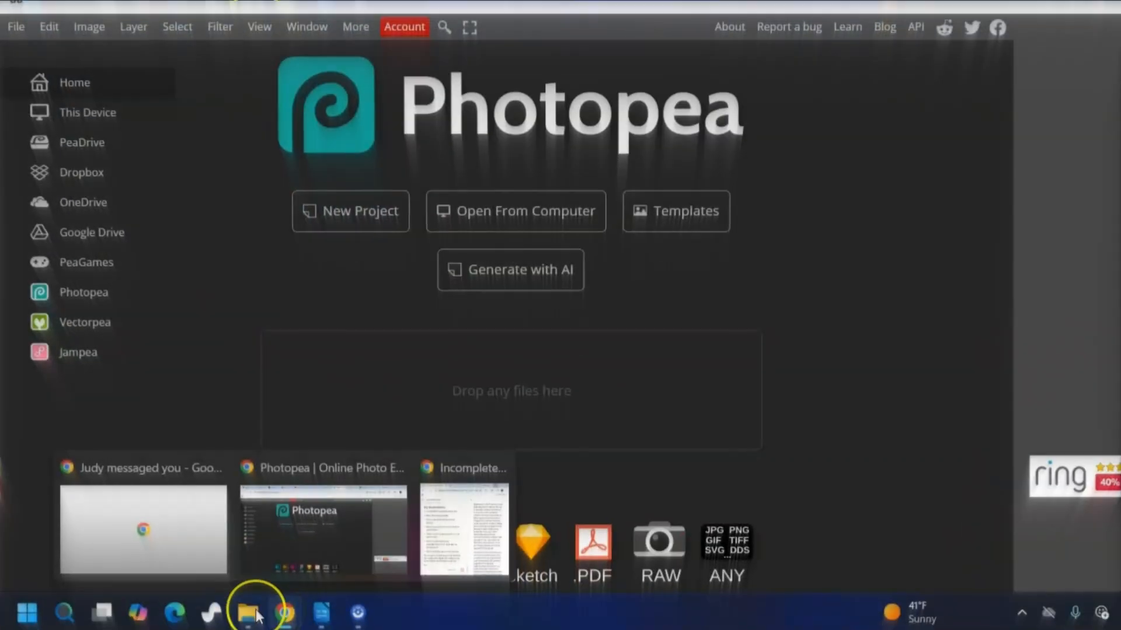
left_click(248, 611)
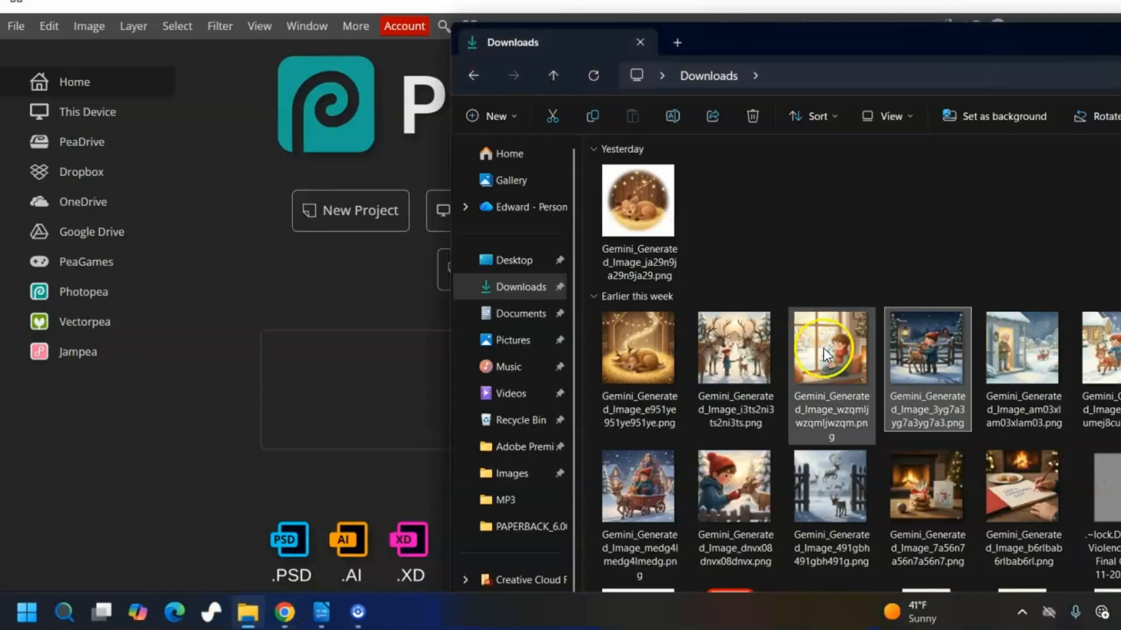
left_click_drag(933, 374, 355, 405)
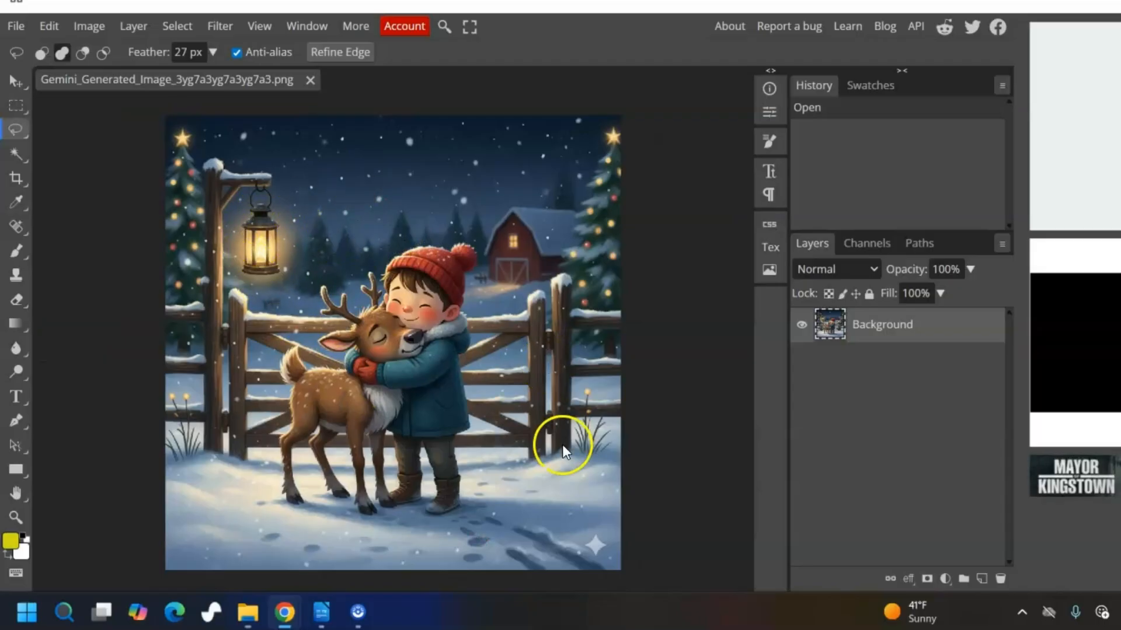
Duplicate the Background layer and keep the copy selected.
left_click(897, 331)
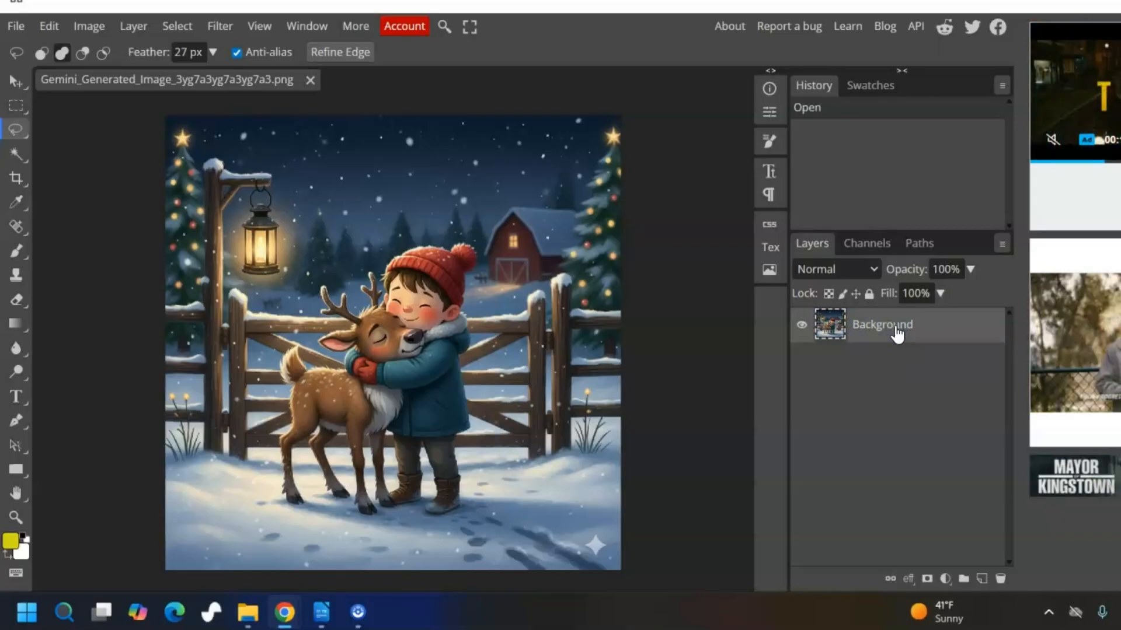
key("ctrl+j")
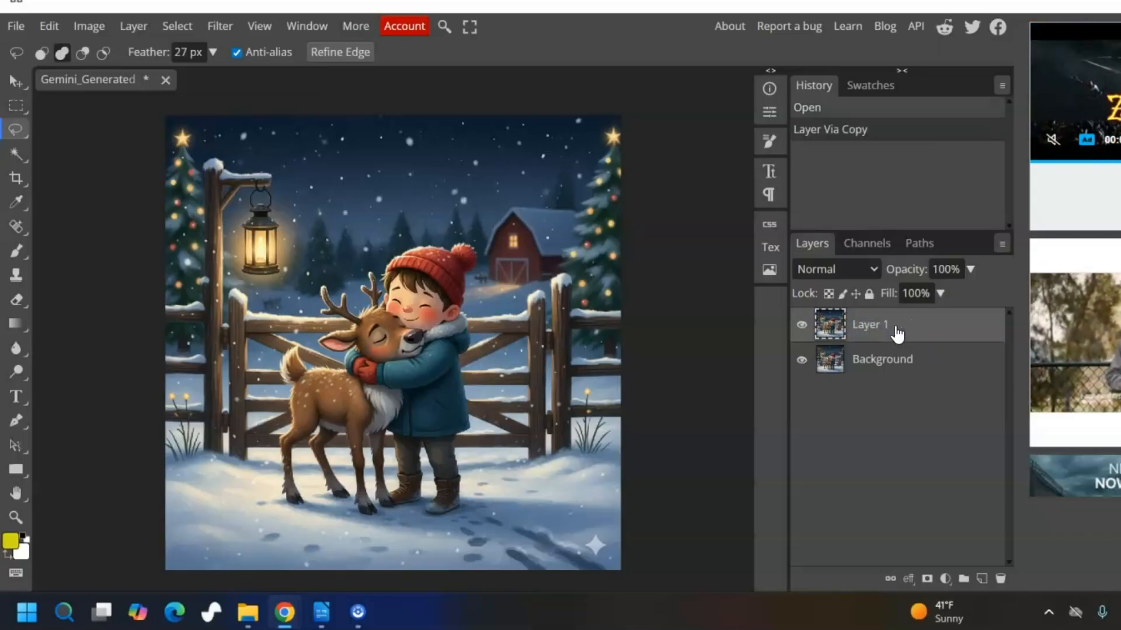
left_click(887, 328)
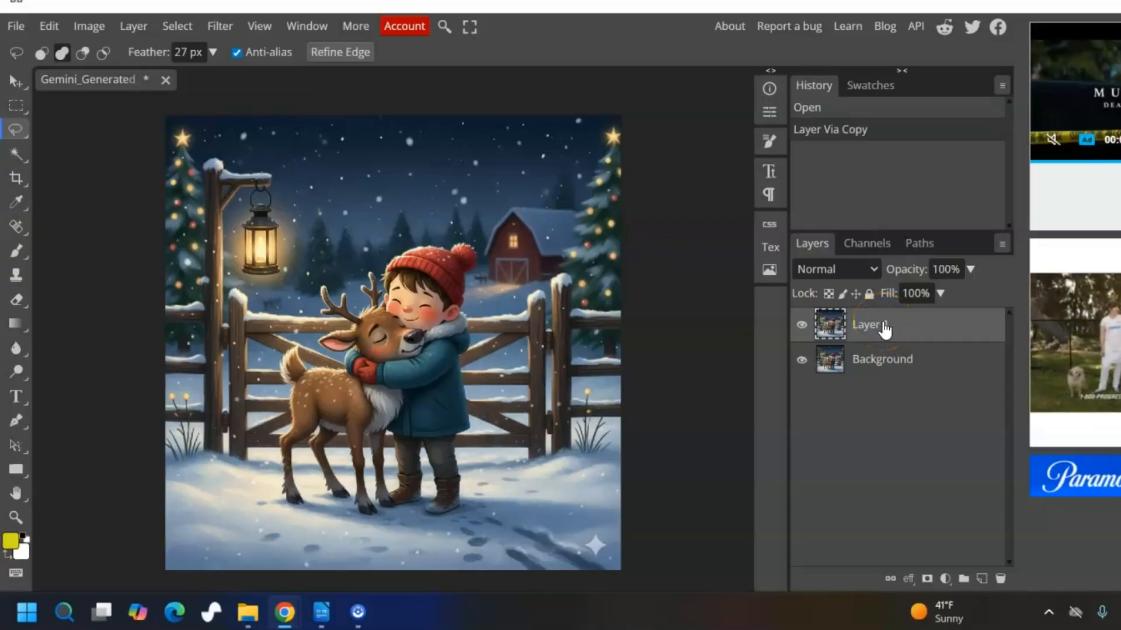
right_click(882, 327)
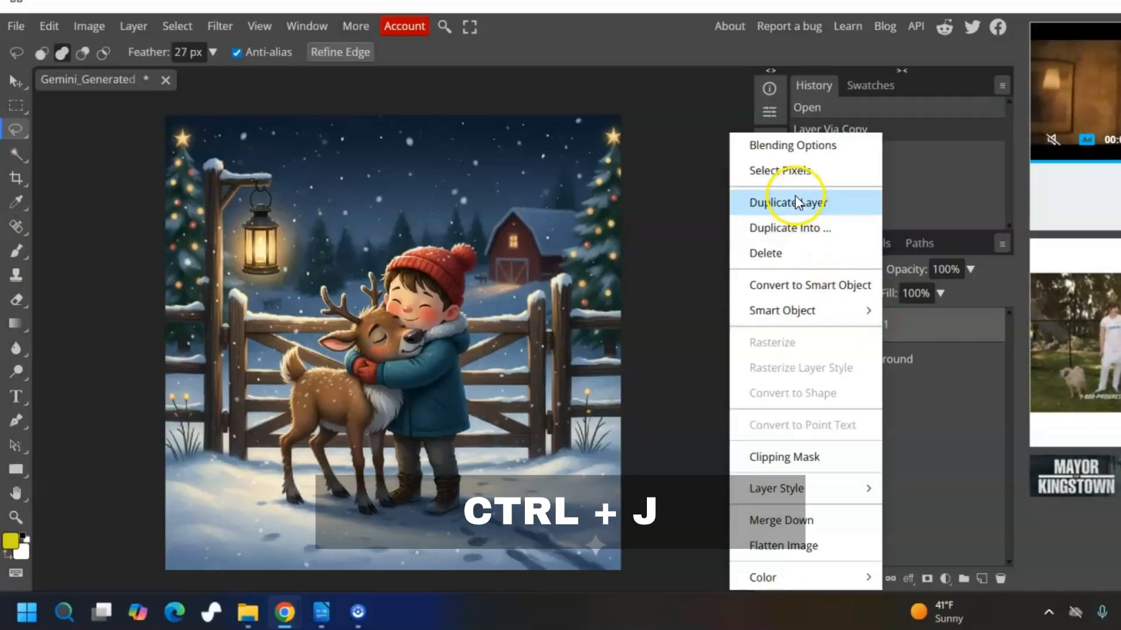
left_click(933, 330)
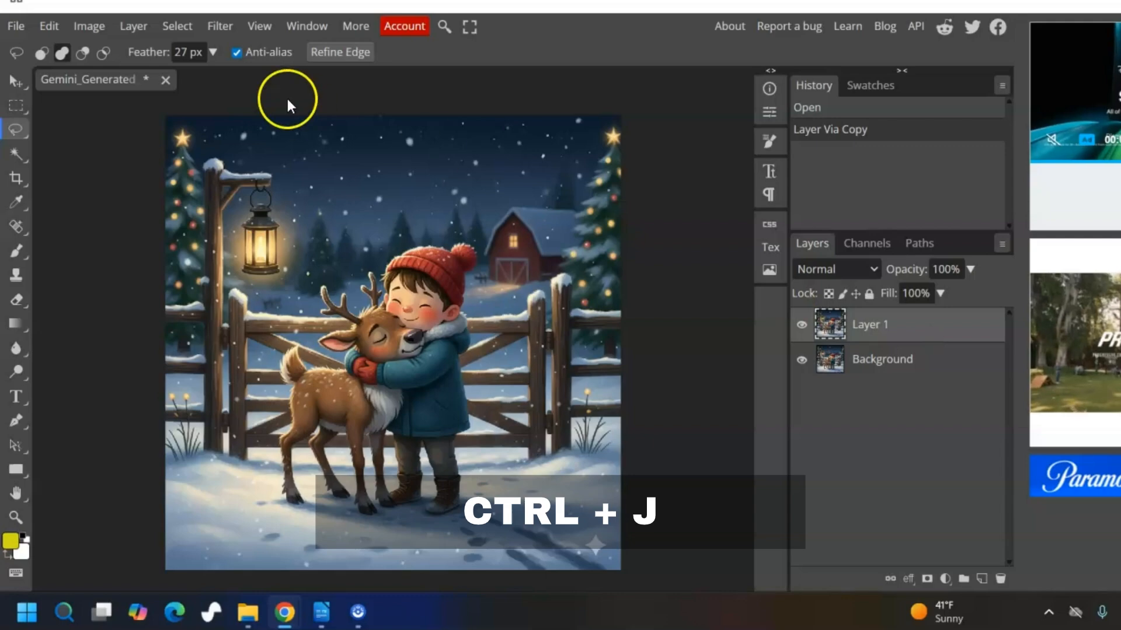
Apply a Gaussian Blur with a 37 px radius to the duplicated layer.
left_click(221, 26)
left_click(244, 238)
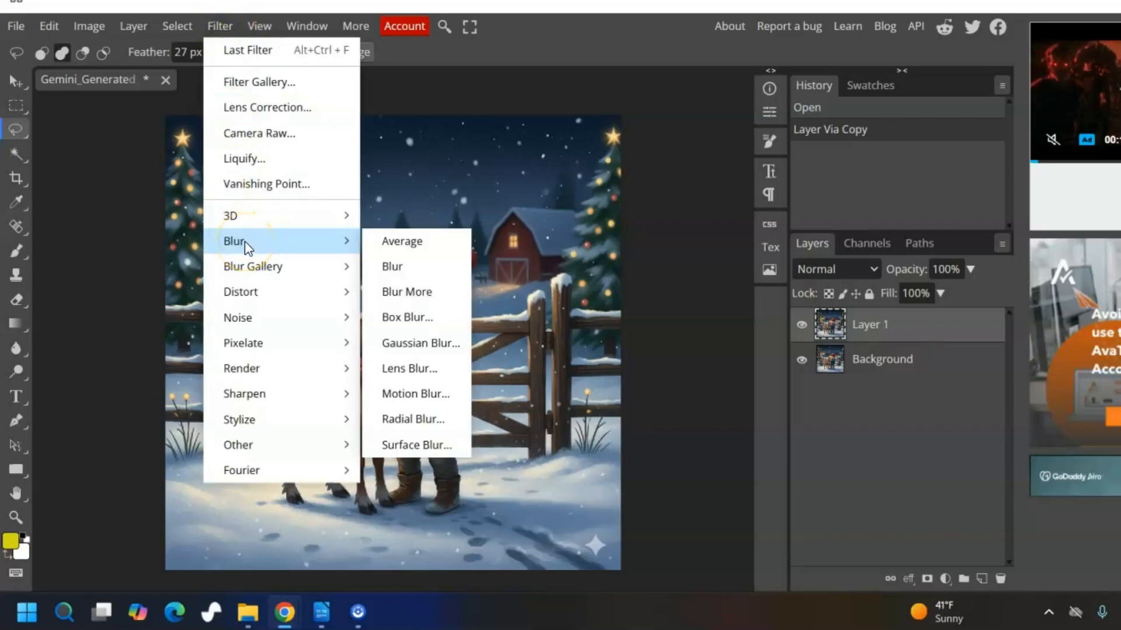
left_click(422, 347)
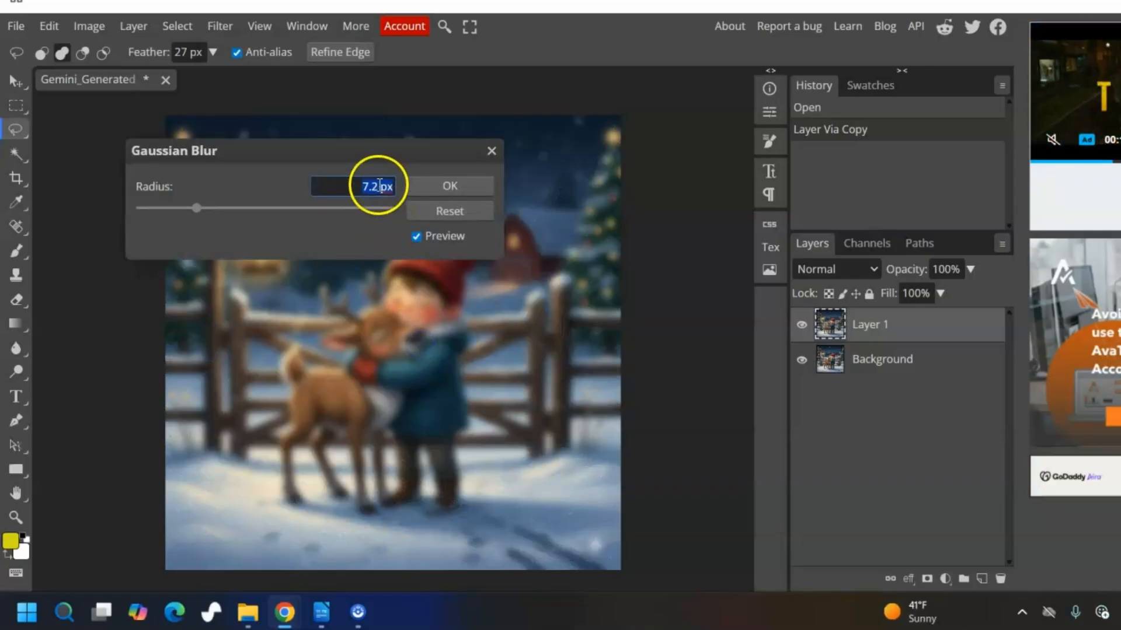
key("BackSpace")
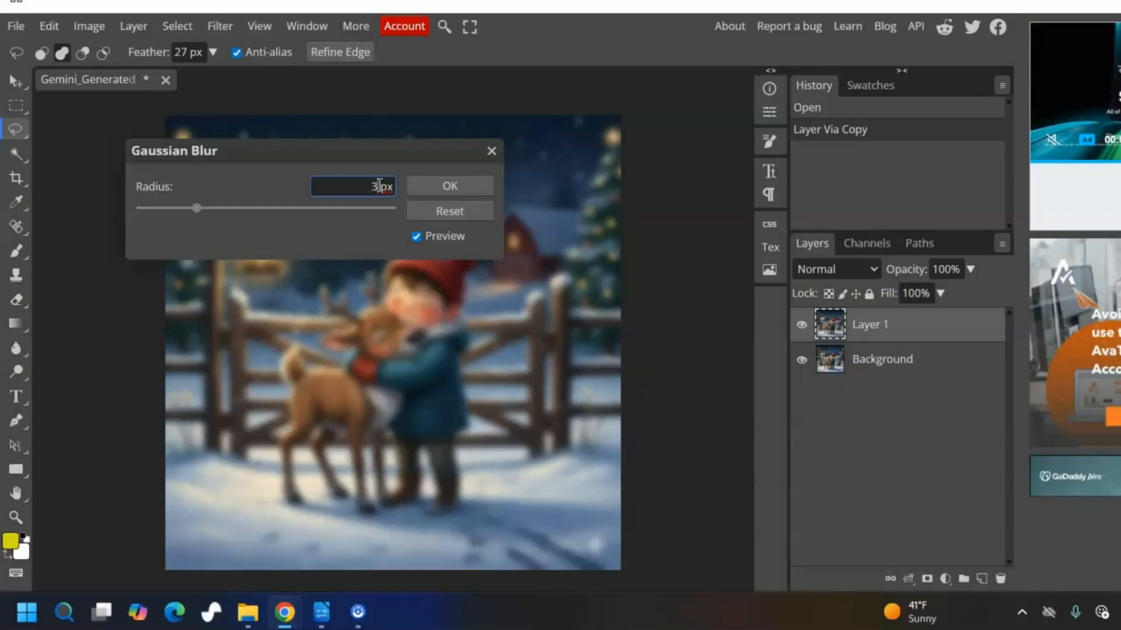
type("7")
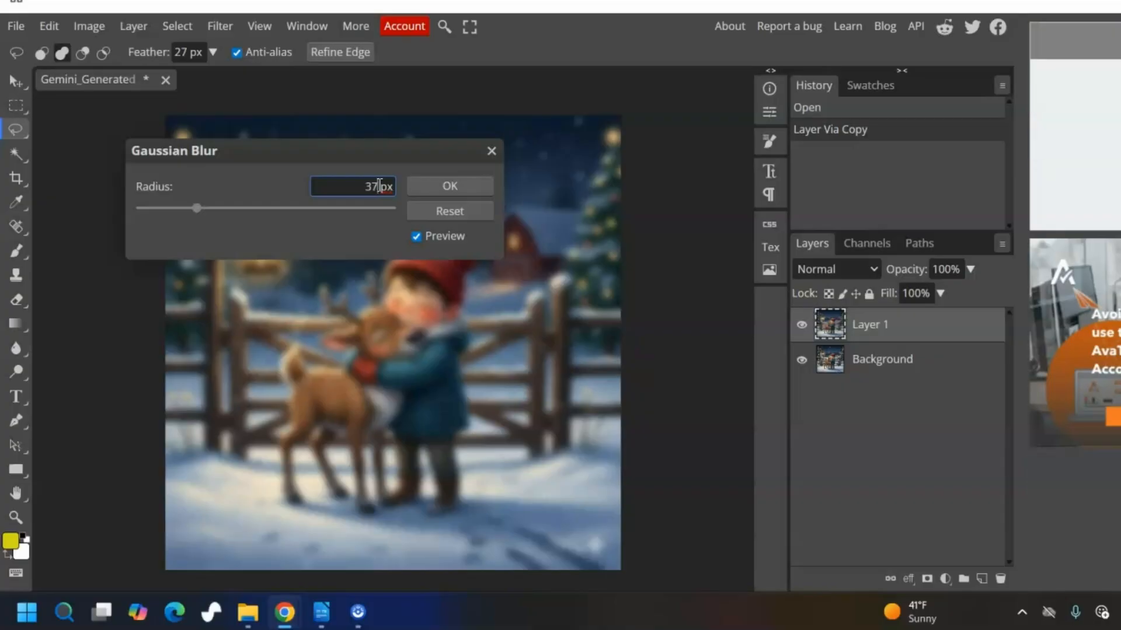
left_click(455, 188)
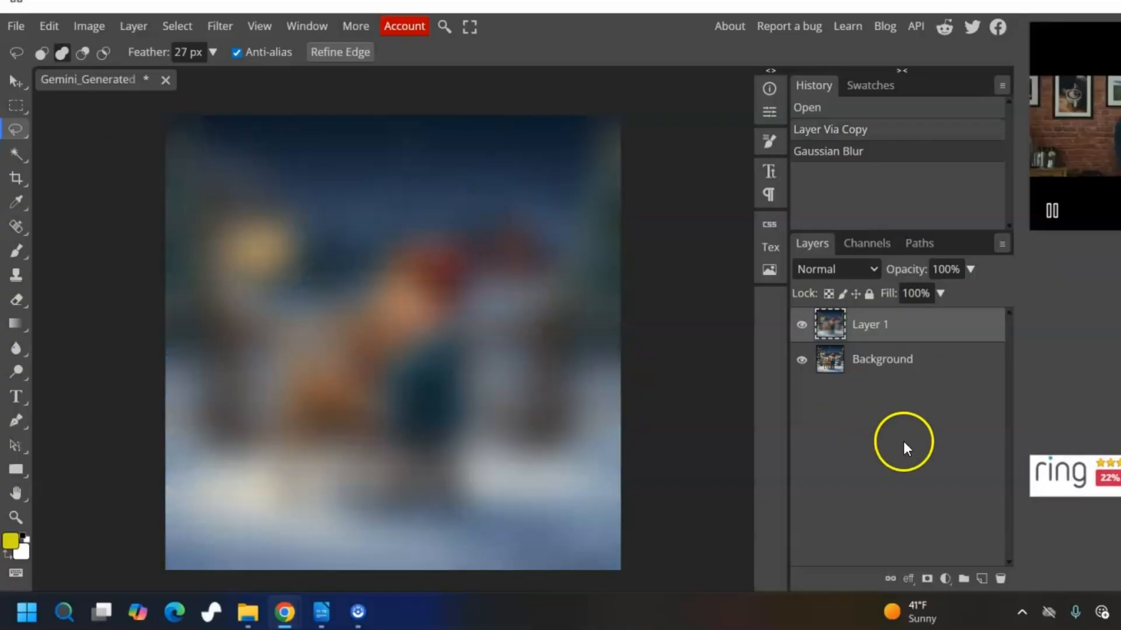
Set the blurred layer's blend mode to Screen and add a raster mask inverted to black.
left_click(870, 271)
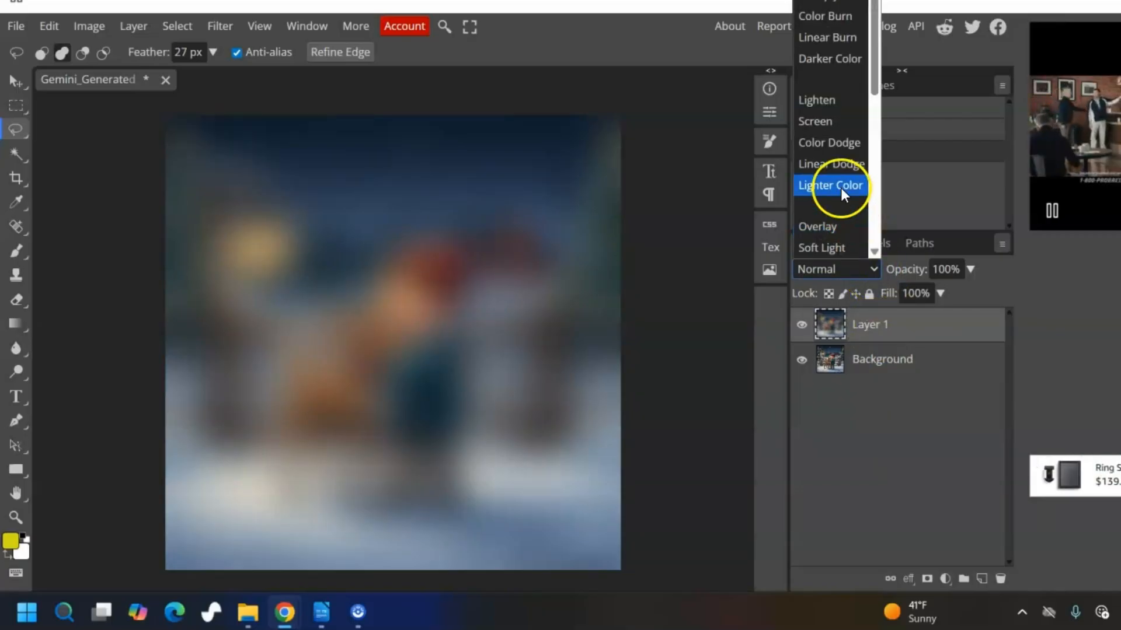
left_click(822, 125)
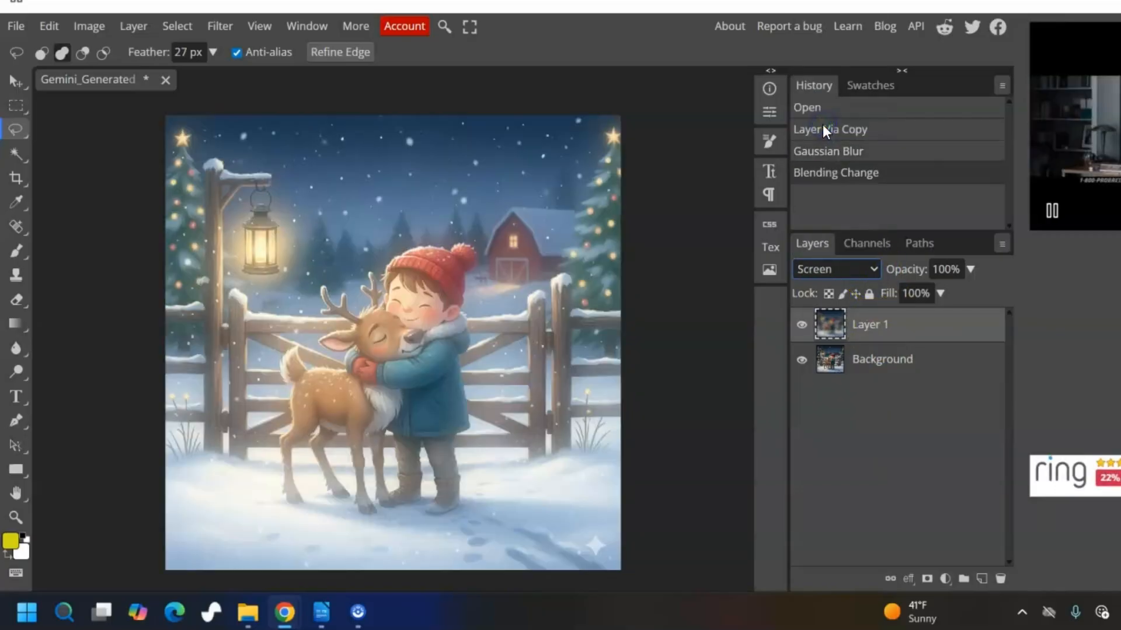
left_click(927, 577)
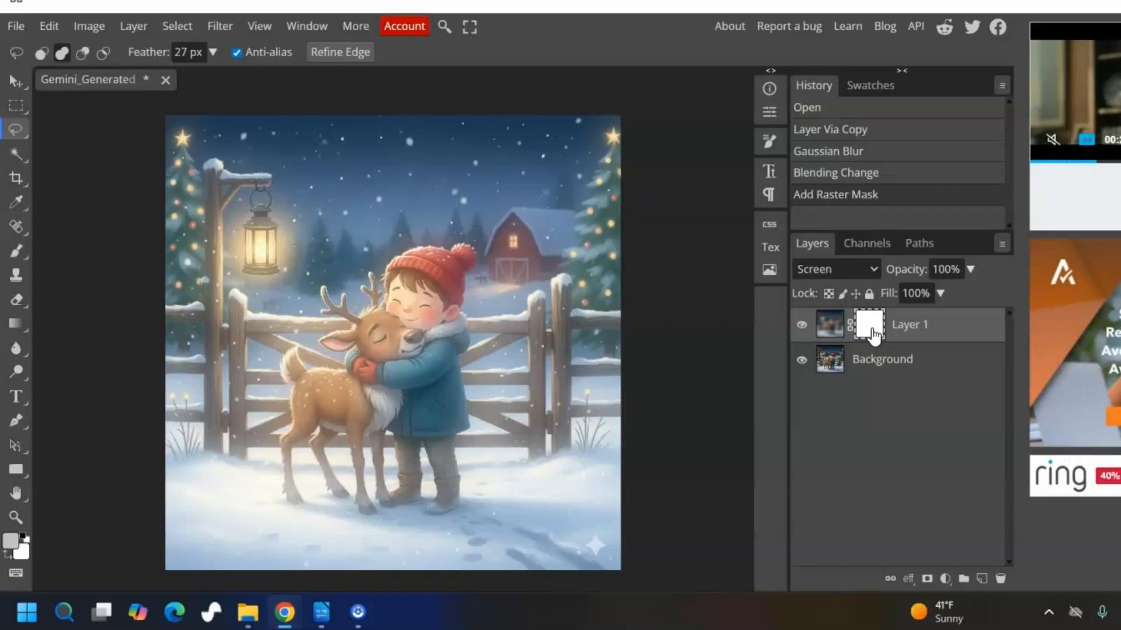
key("ctrl+i")
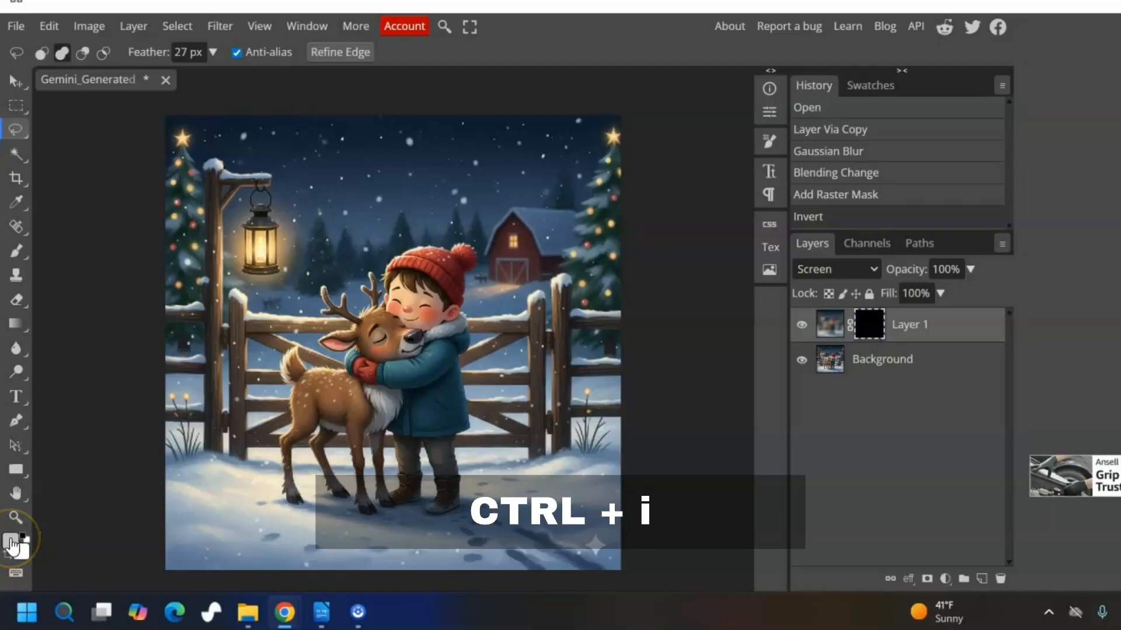
Set the foreground color to near-white fefefc.
left_click(10, 543)
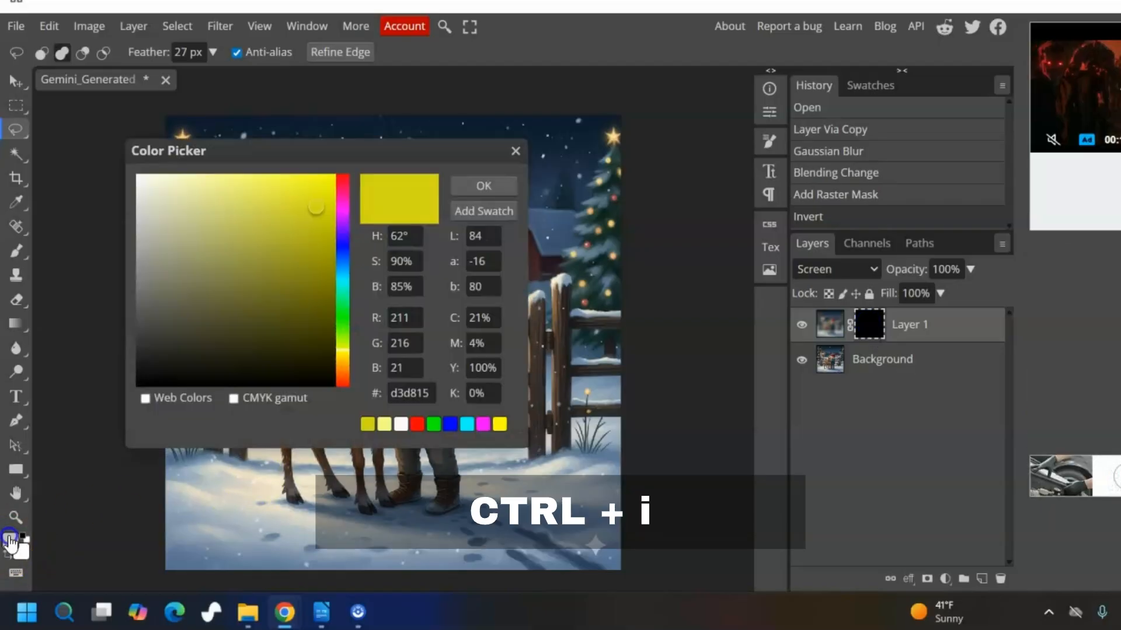
left_click(139, 176)
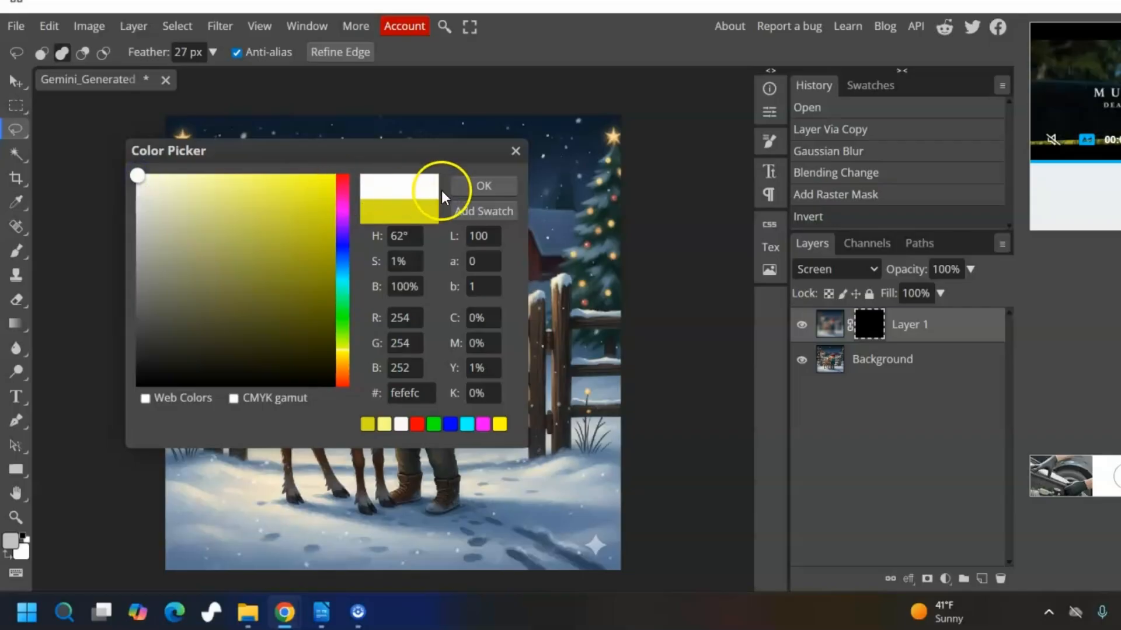
left_click(465, 188)
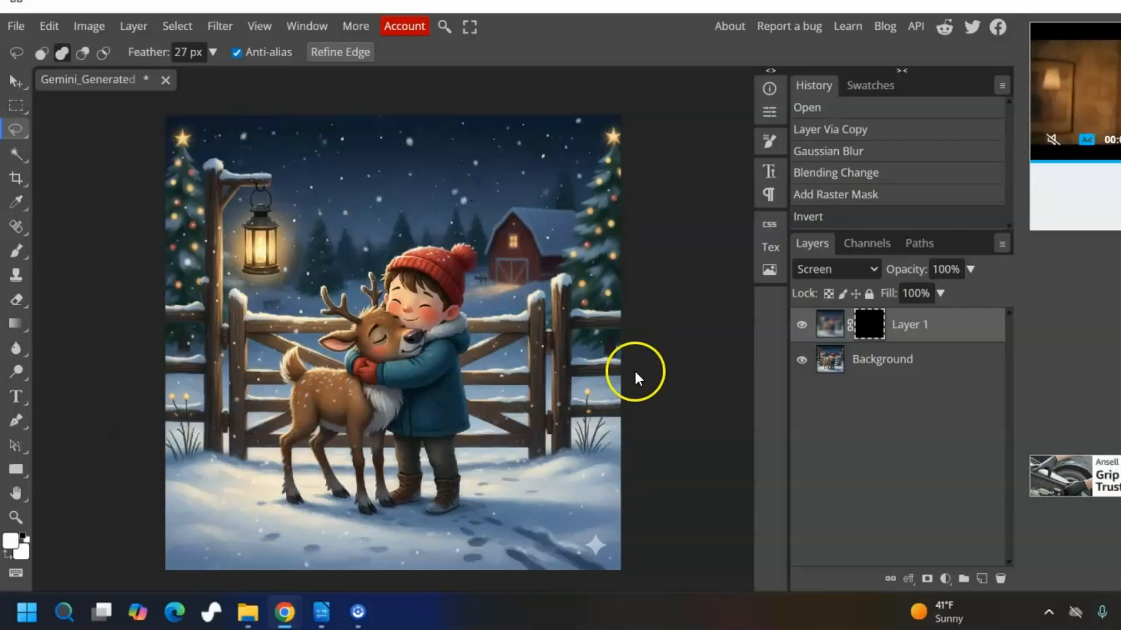
Target the blurred layer's mask and ready the Brush tool with 67 px size and 0% hardness.
left_click(869, 324)
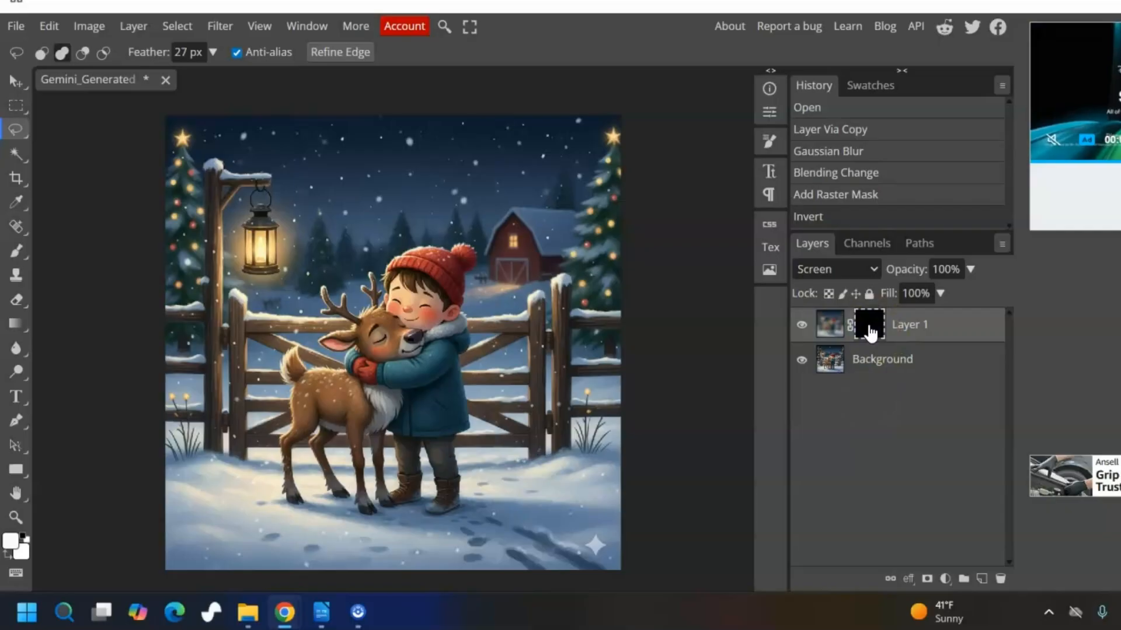
key("b")
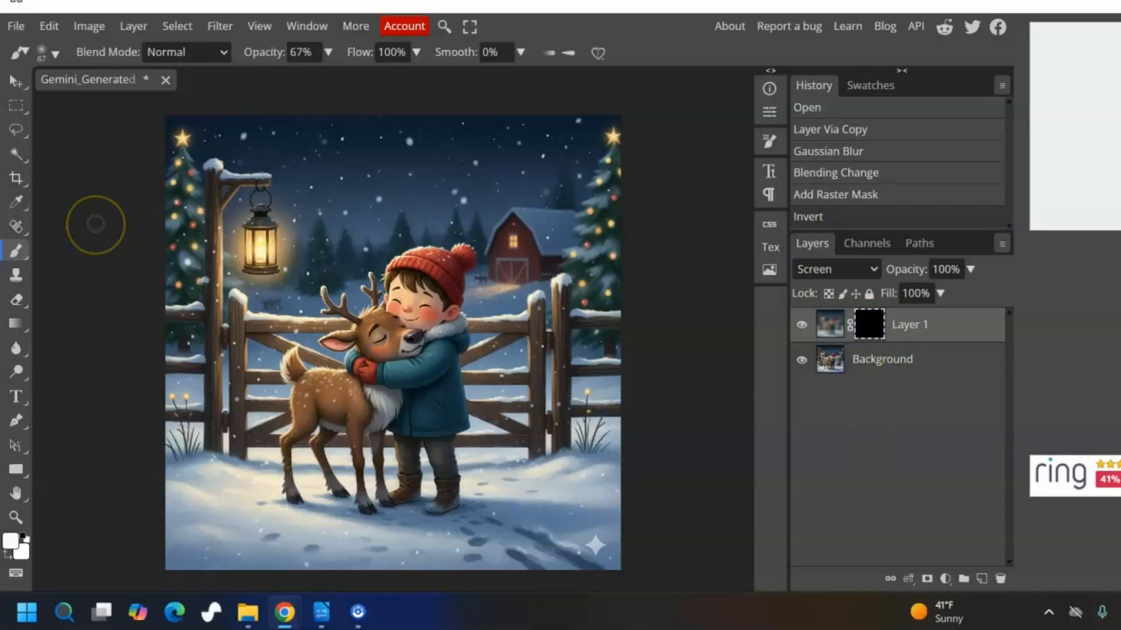
left_click(55, 56)
left_click(125, 138)
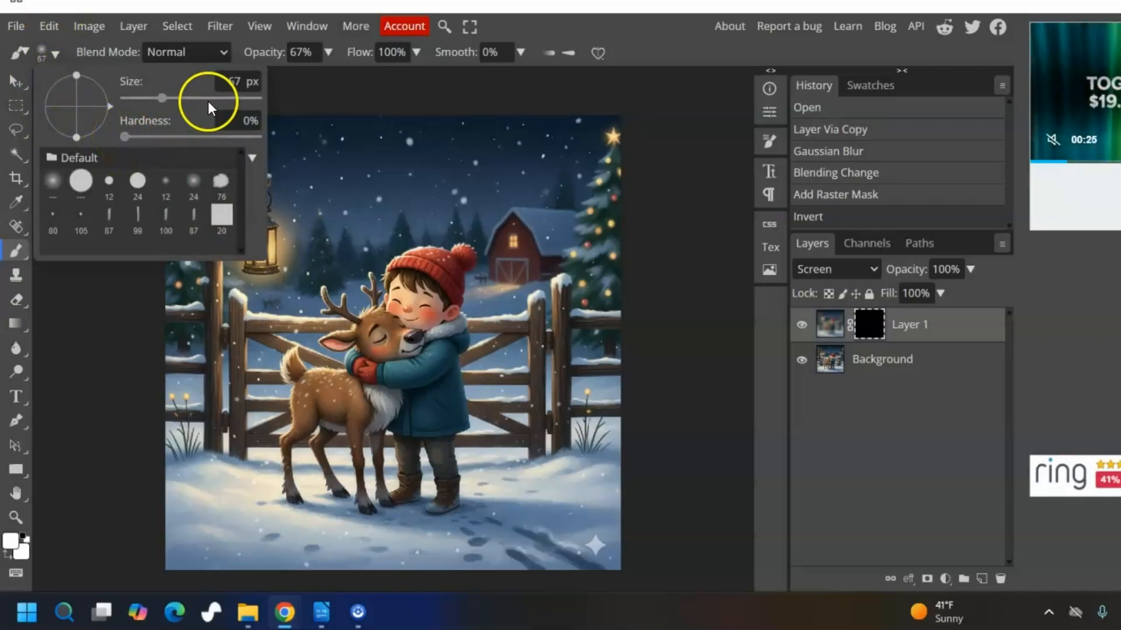
left_click(231, 81)
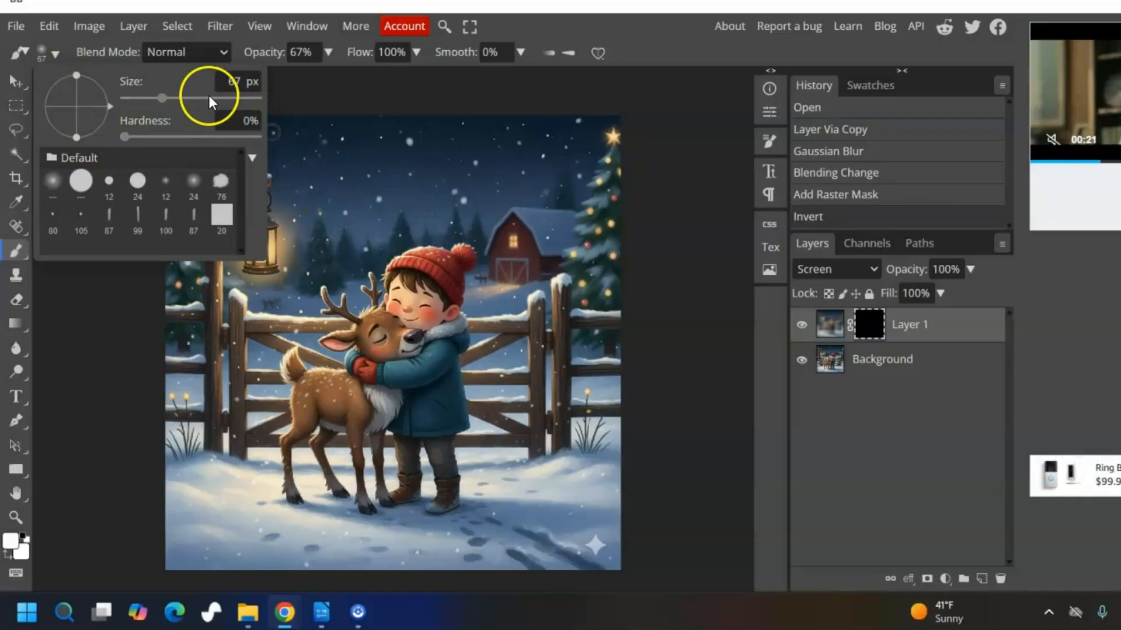
Try a white brush dab over the lantern on the mask at 67% opacity, and undo it.
left_click(298, 52)
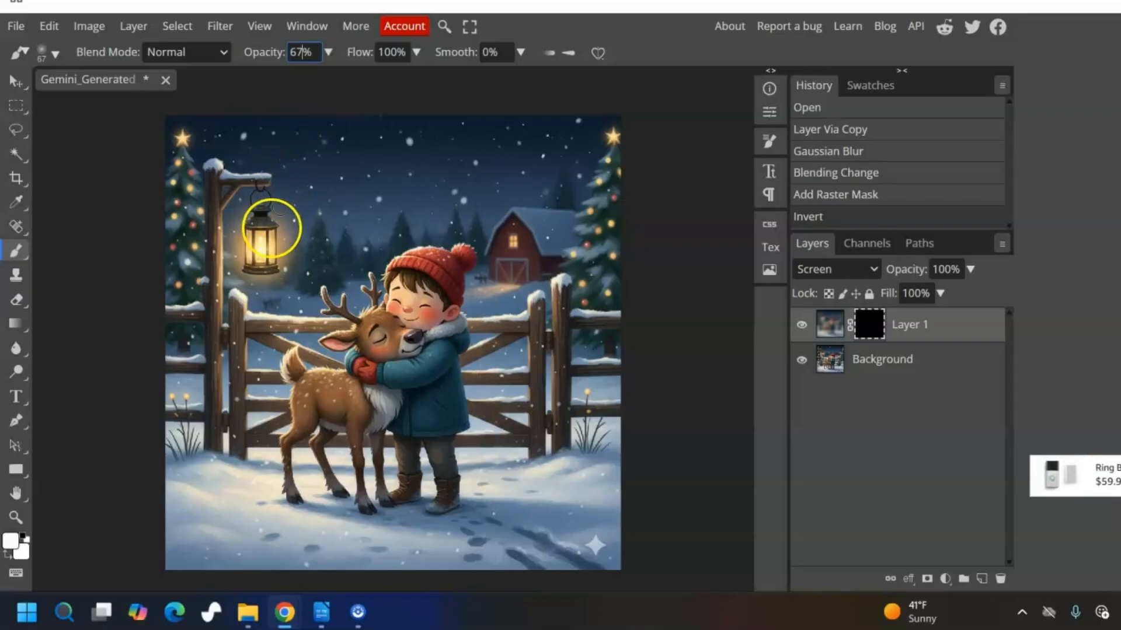
left_click(261, 245)
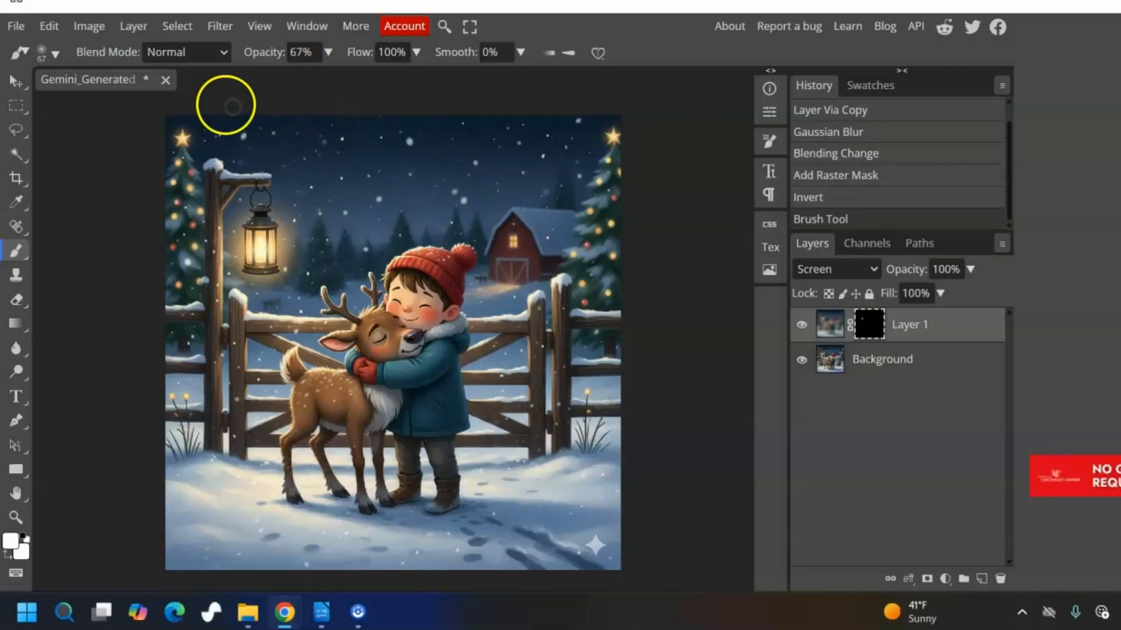
left_click(47, 26)
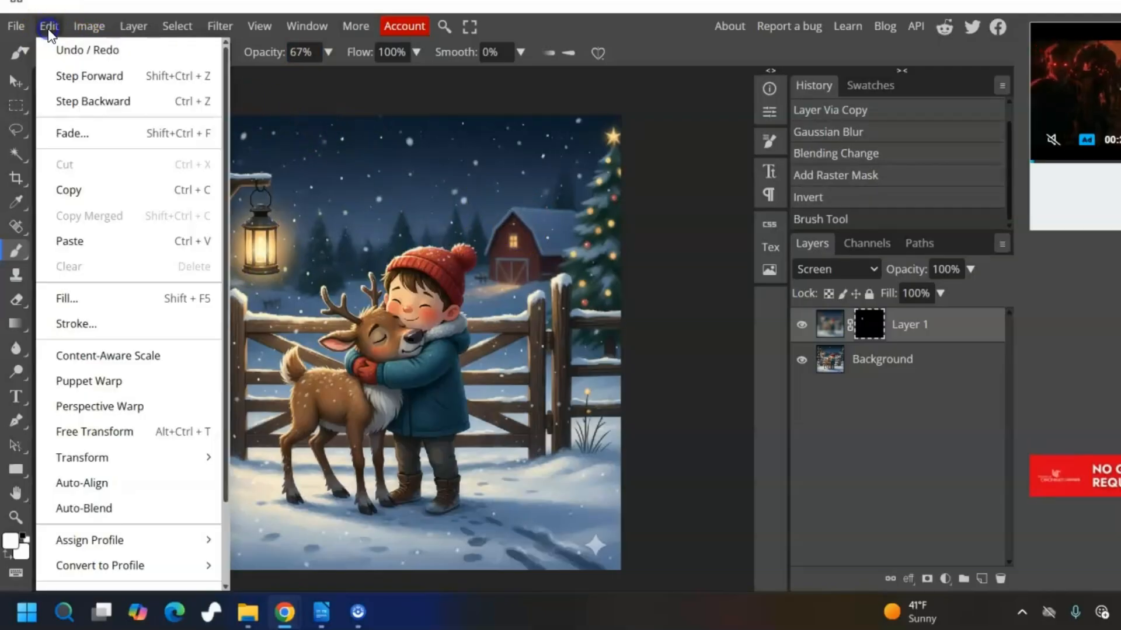
left_click(61, 51)
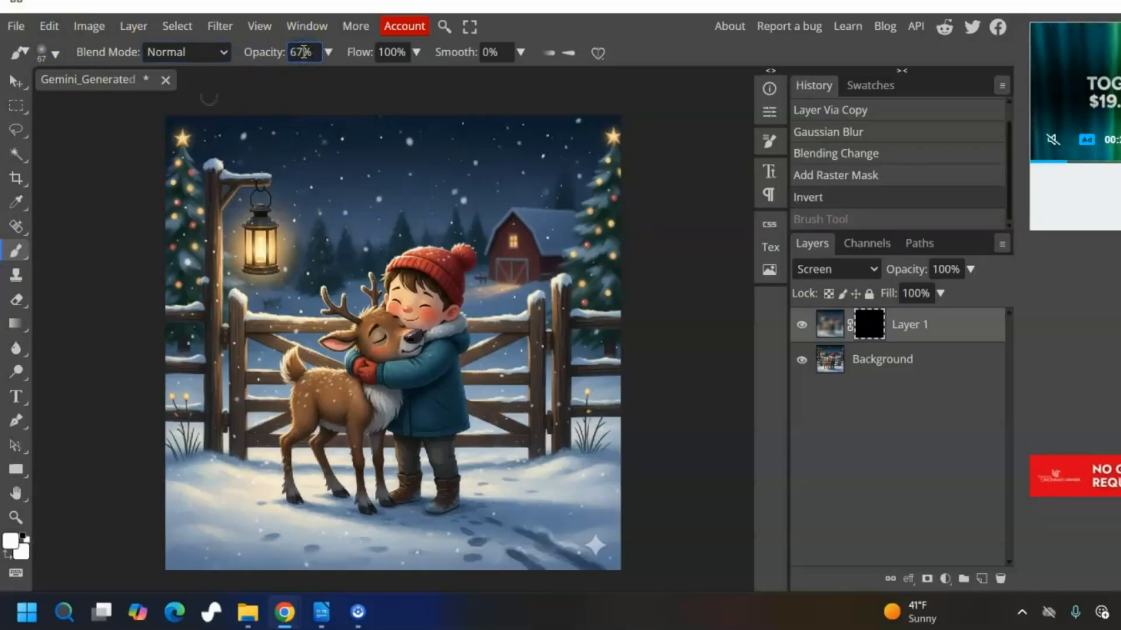
Set the brush opacity to 80% and paint white over the lantern on the blurred layer's mask.
key("BackSpace")
key("BackSpace")
type("80")
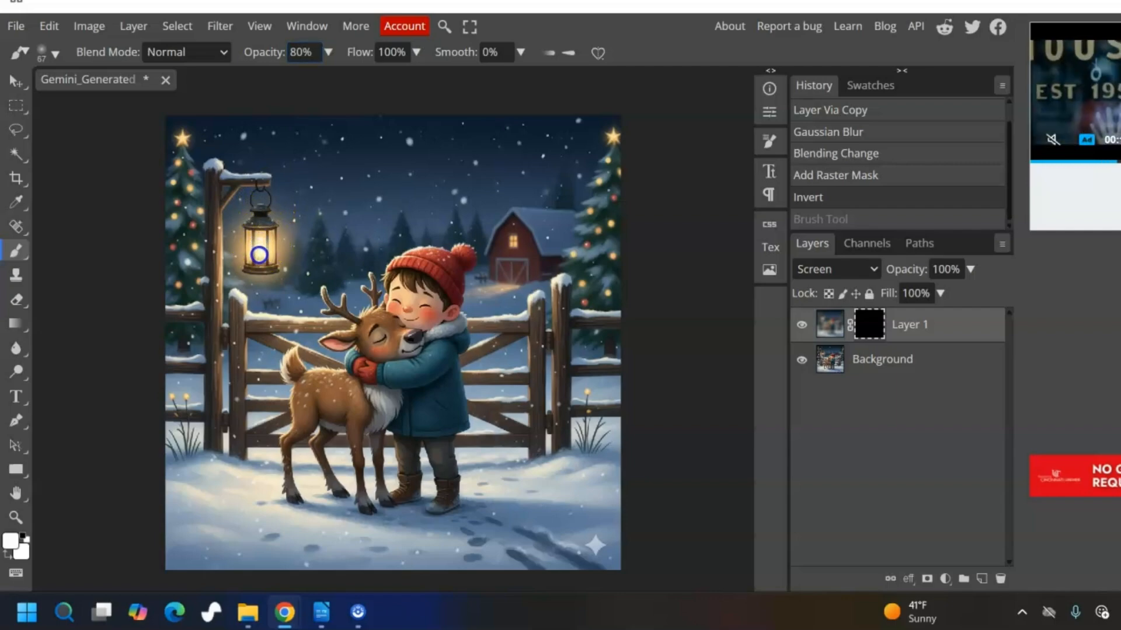
left_click(259, 265)
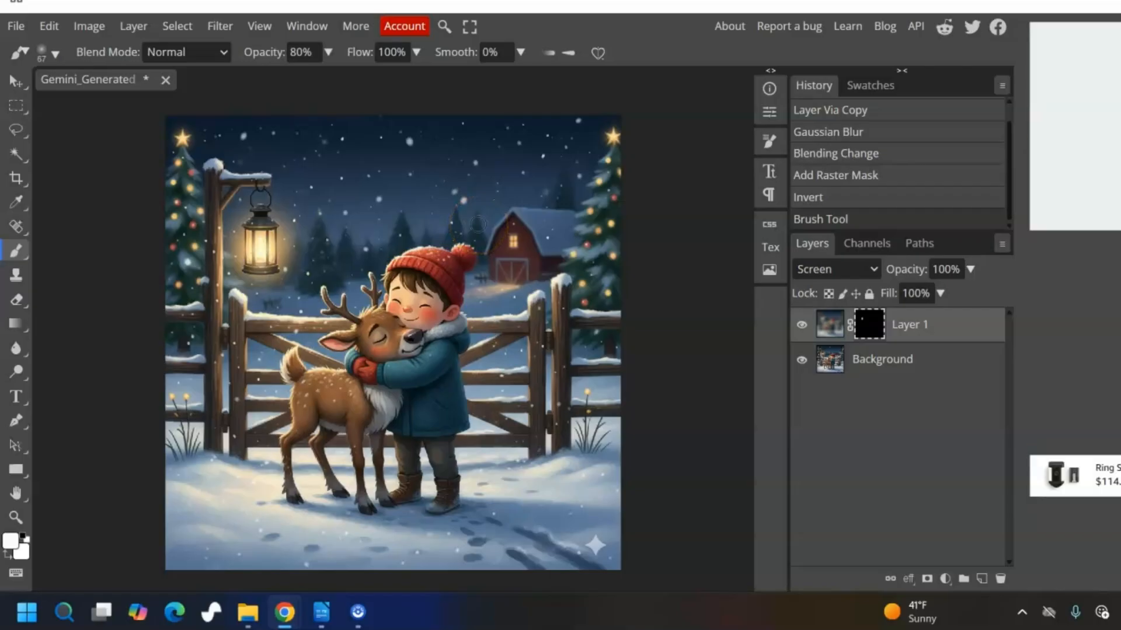
Paint white over the stars on both treetops on the blurred layer's mask at 80% brush opacity.
left_click(302, 51)
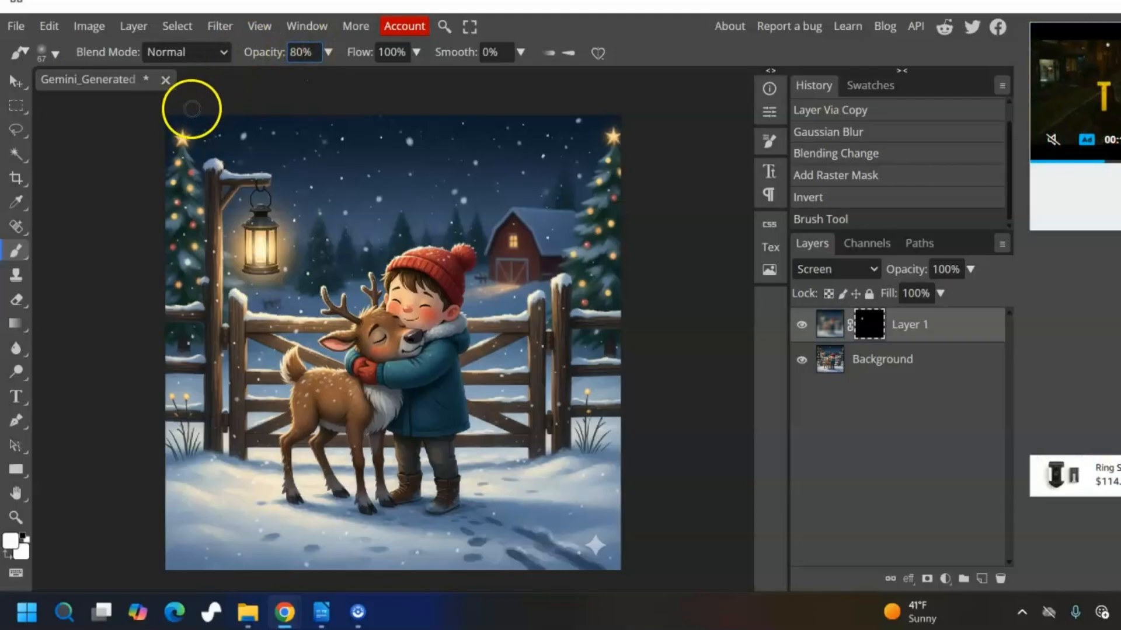
left_click(181, 138)
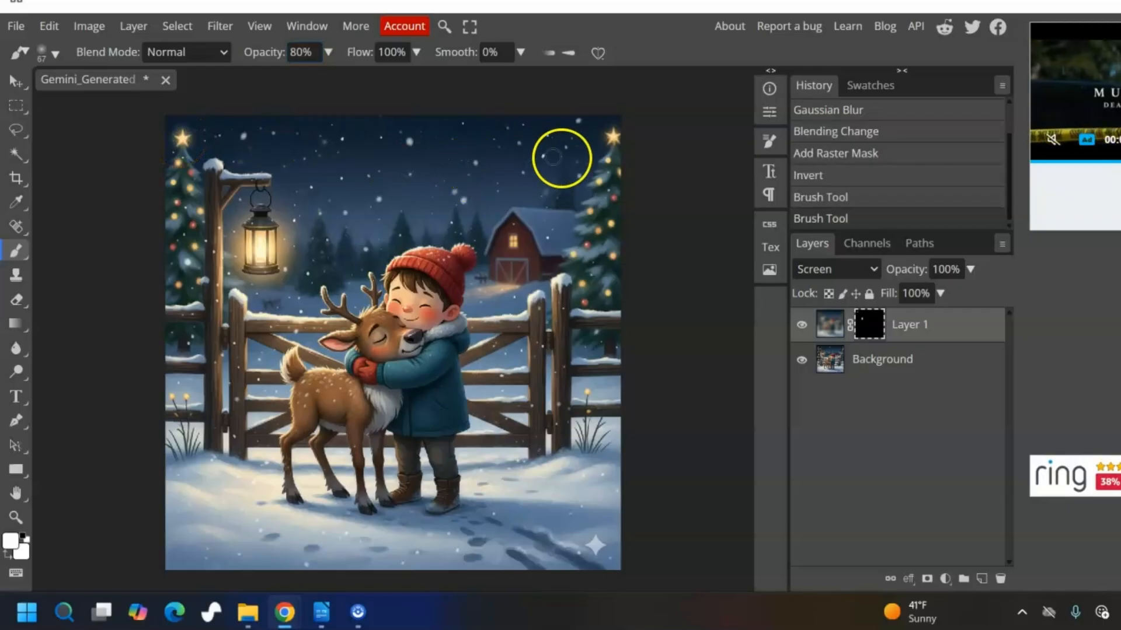
left_click(613, 137)
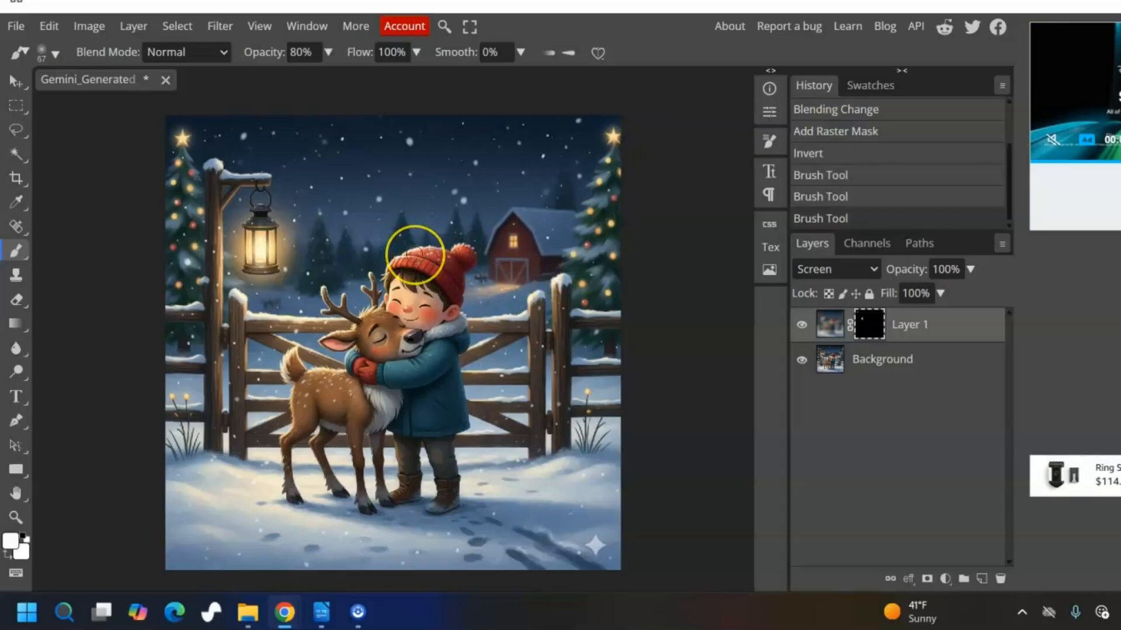
Paint white on the mask along the edge of the boy's red hat and over the deer's antlers, head, ear and tail.
left_click(409, 255)
left_click_drag(399, 261, 386, 273)
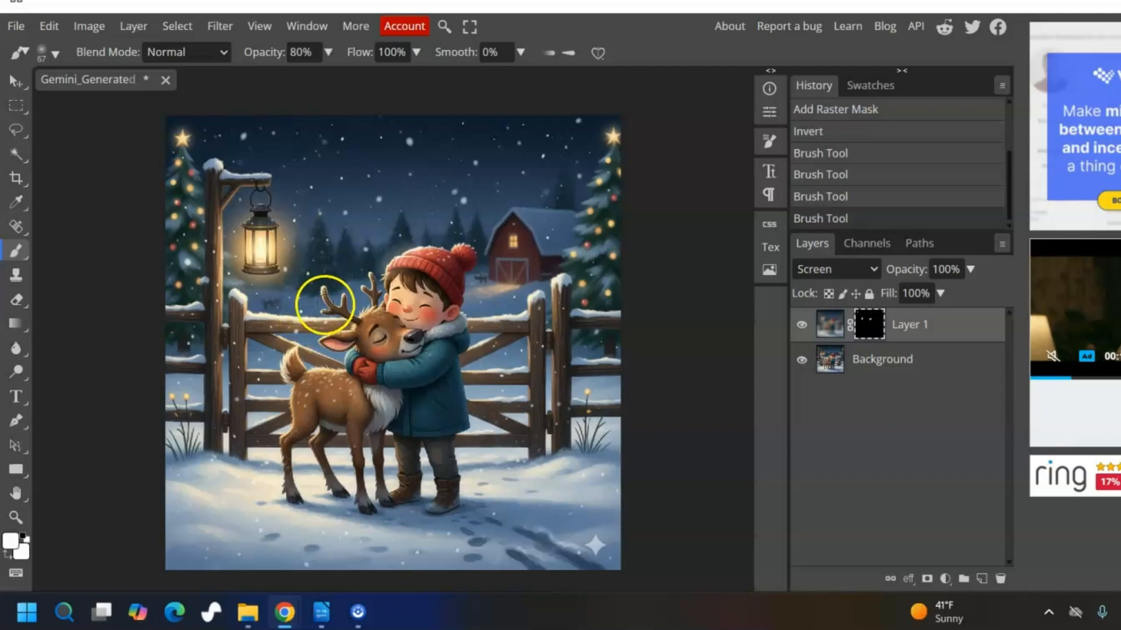
left_click(331, 304)
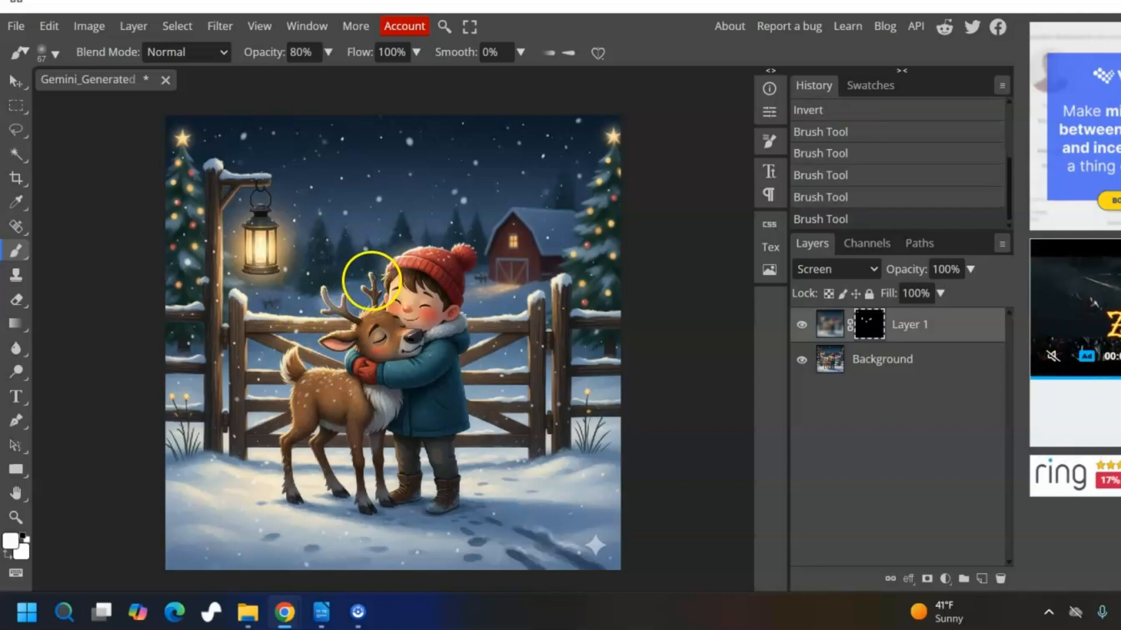
left_click(367, 315)
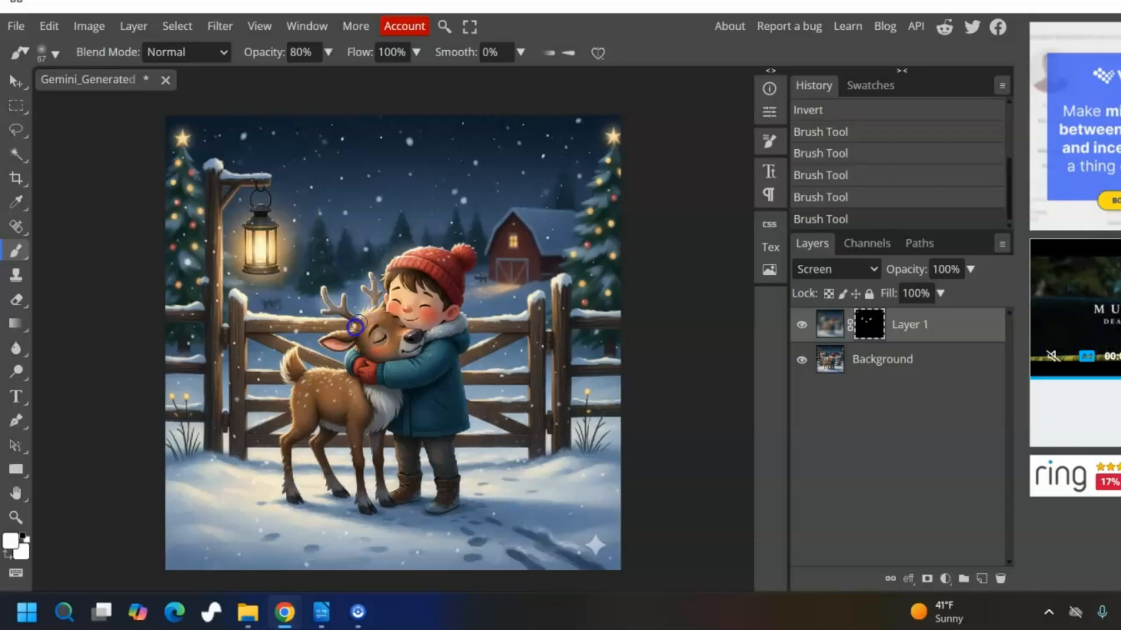
left_click(331, 339)
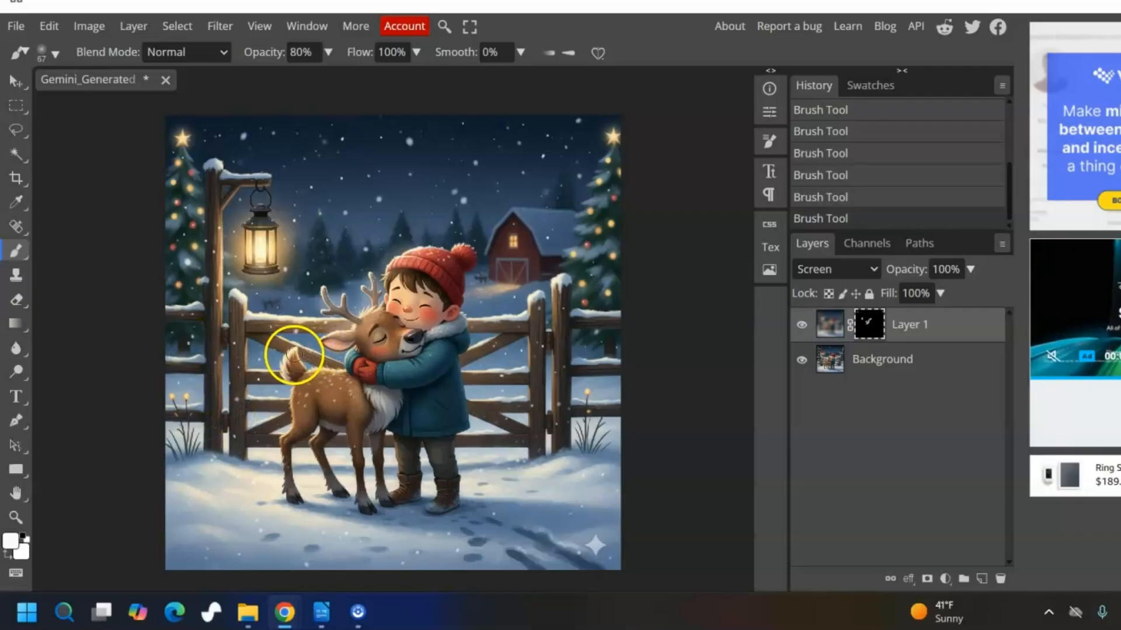
left_click(295, 358)
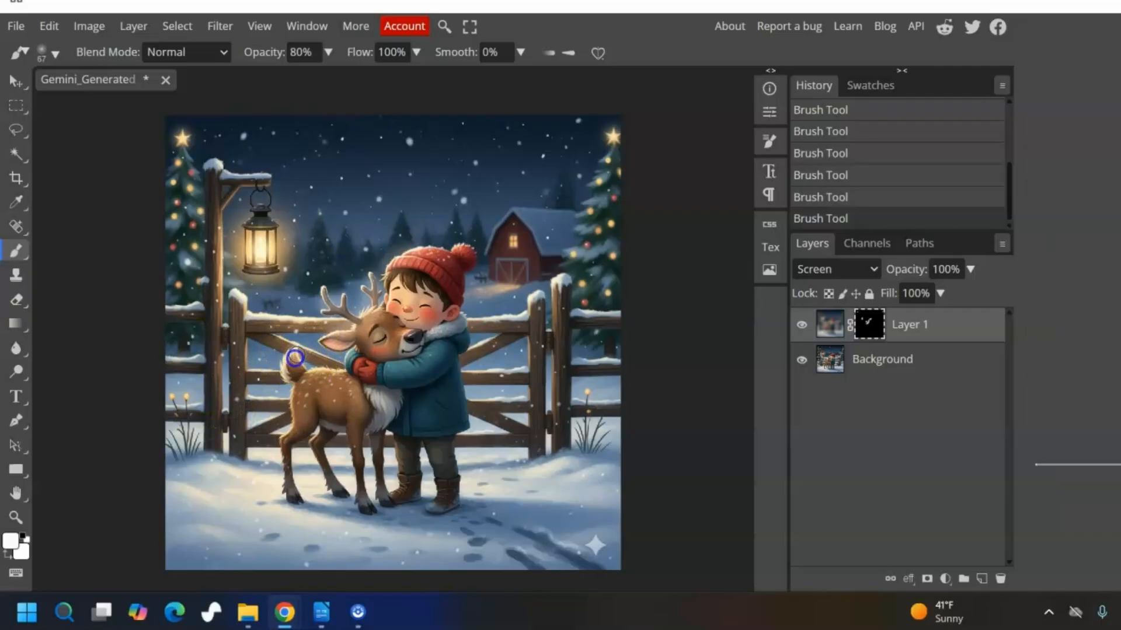
left_click_drag(295, 357, 282, 378)
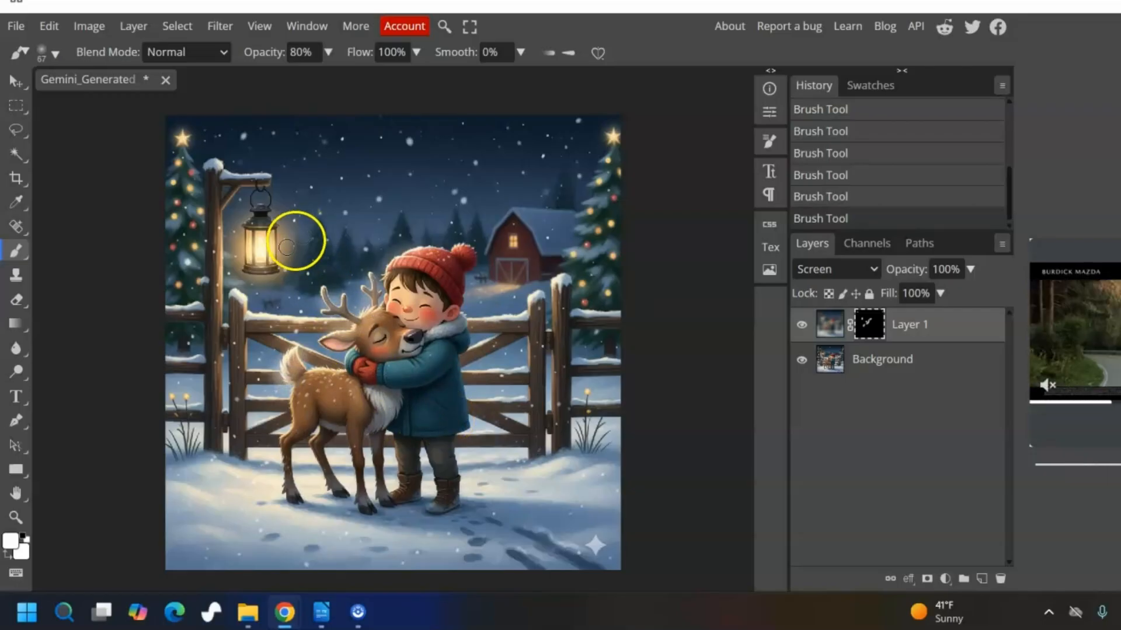
Set the foreground color to yellow fbfb06 and brush along both sides of the lantern on the blurred layer's mask.
left_click(11, 543)
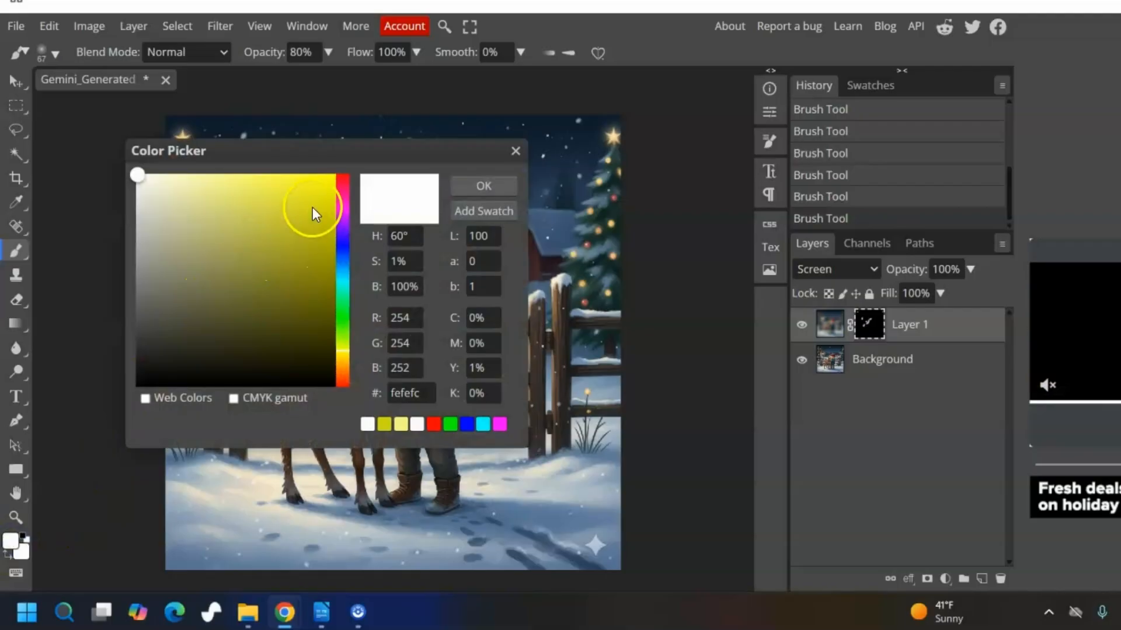
left_click(331, 178)
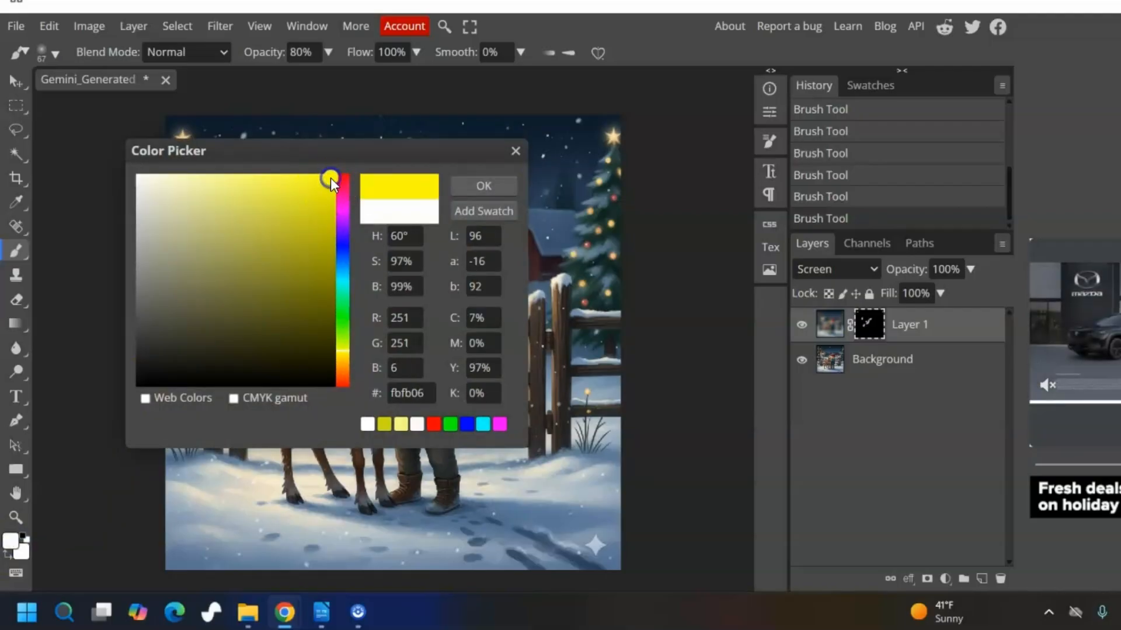
left_click(476, 185)
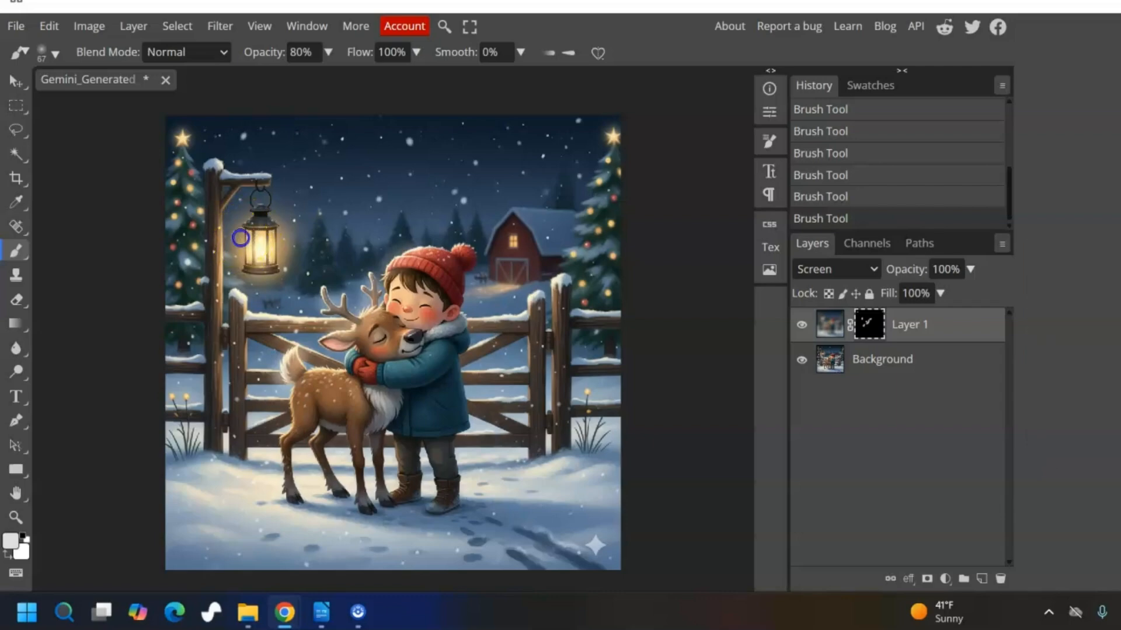
left_click(240, 237)
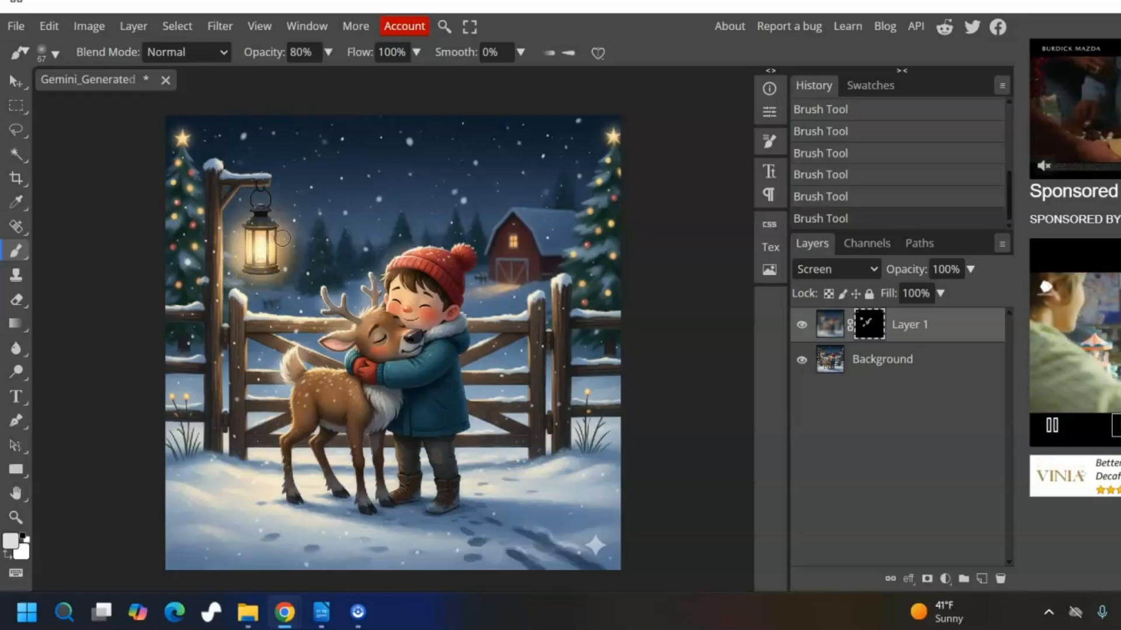
left_click_drag(282, 239, 281, 267)
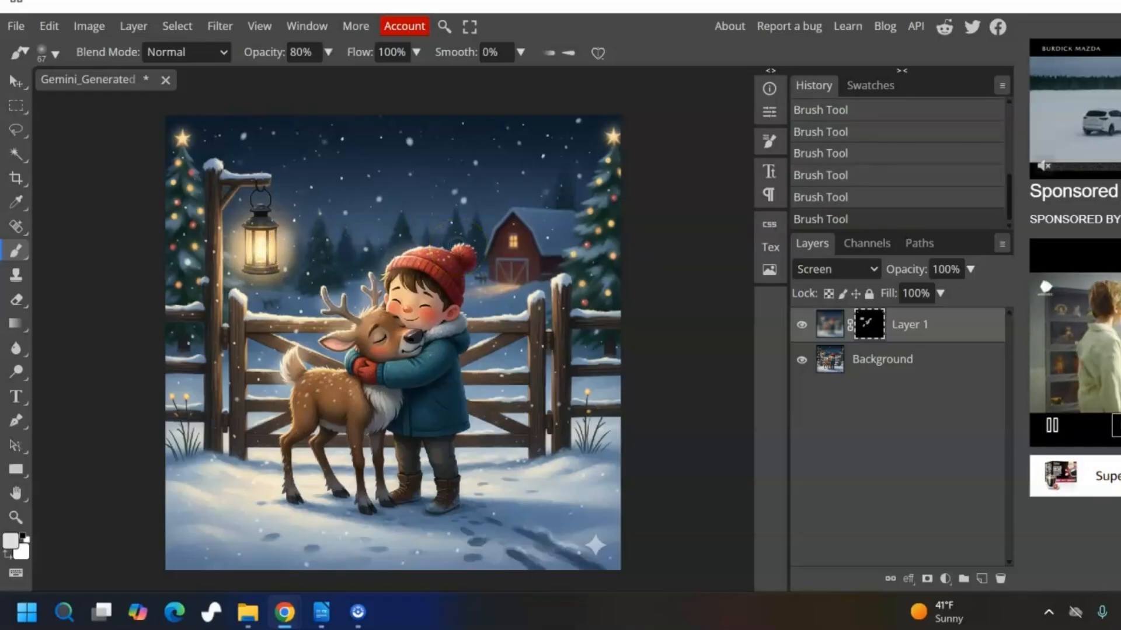